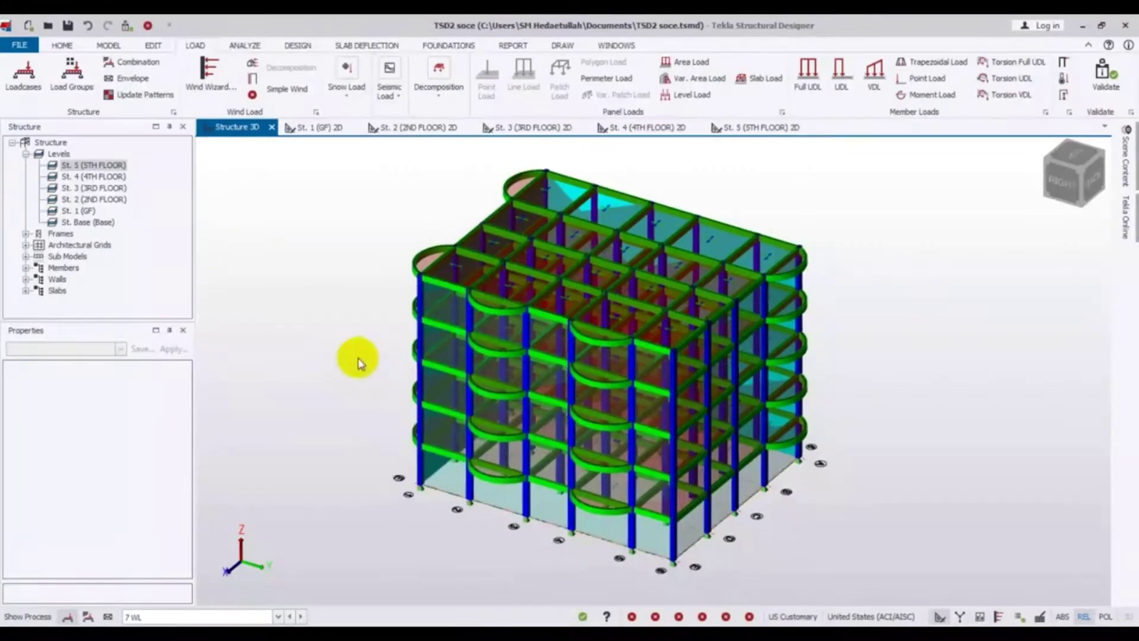
# Add a loadcase titled EQ of type Seismic to the loadcase list.
pyautogui.moveTo(301, 270); pyautogui.dragTo(311, 284, button='middle')
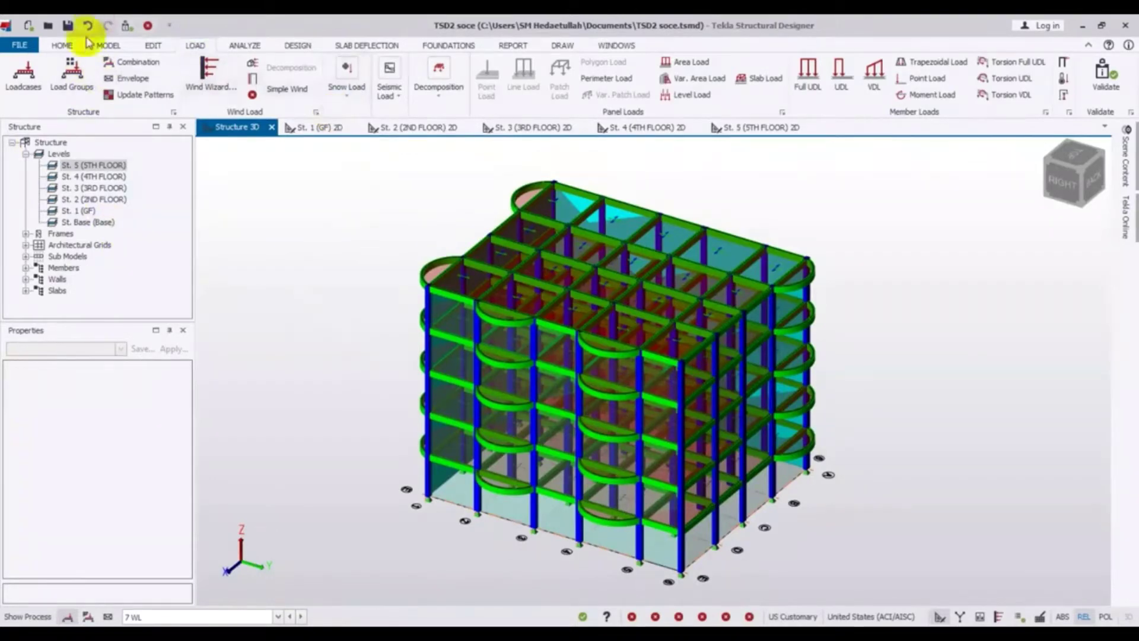
pyautogui.click(30, 76)
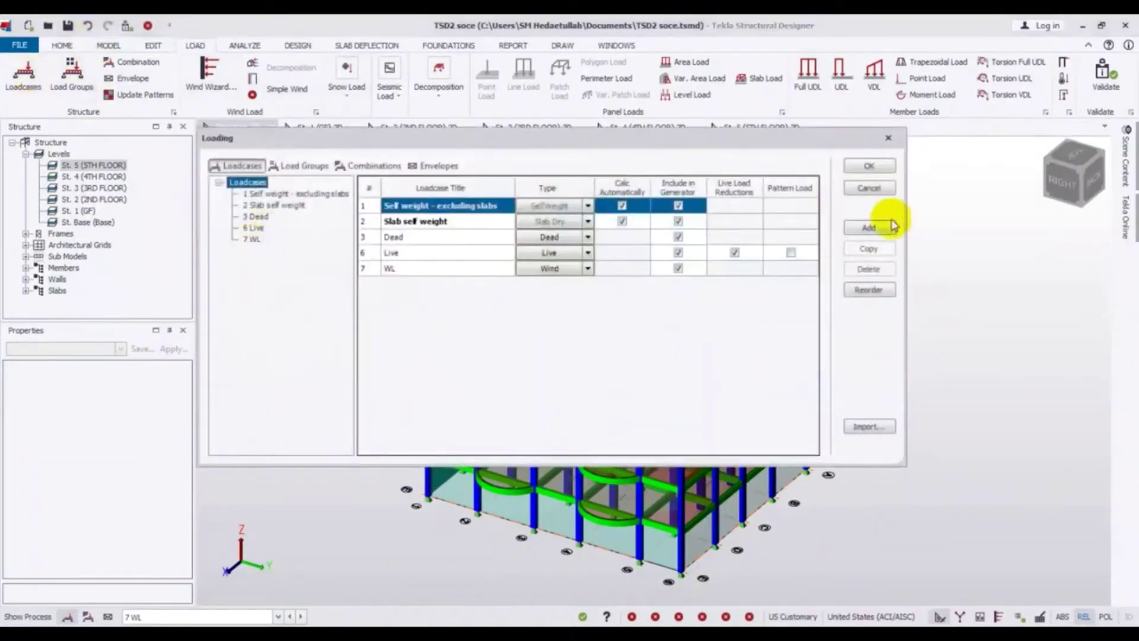
pyautogui.click(868, 228)
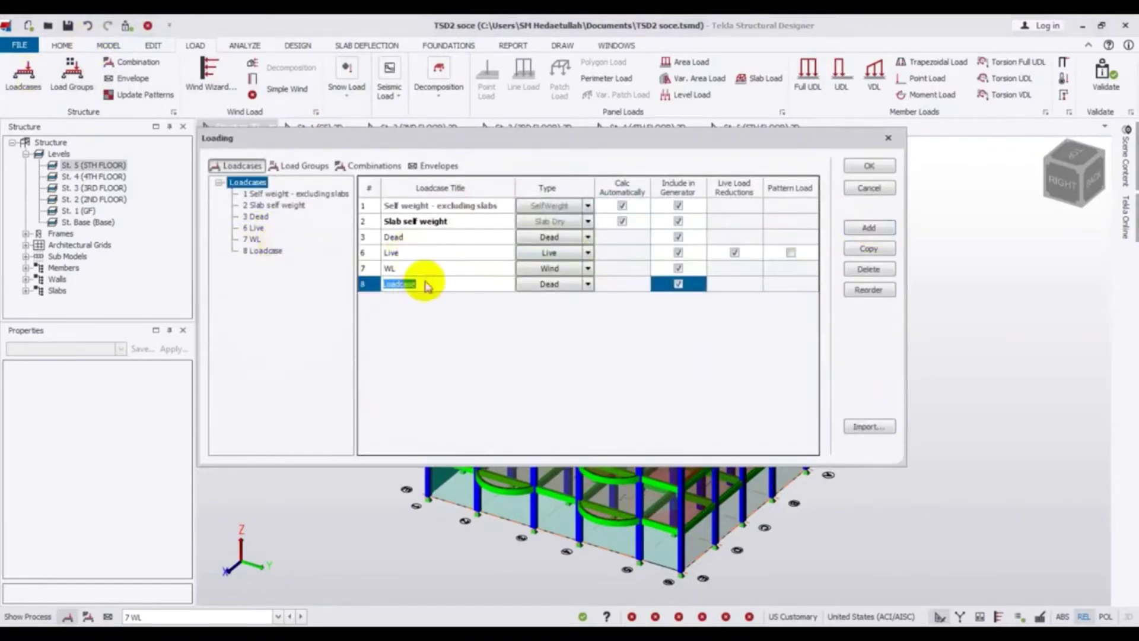
pyautogui.click(586, 285)
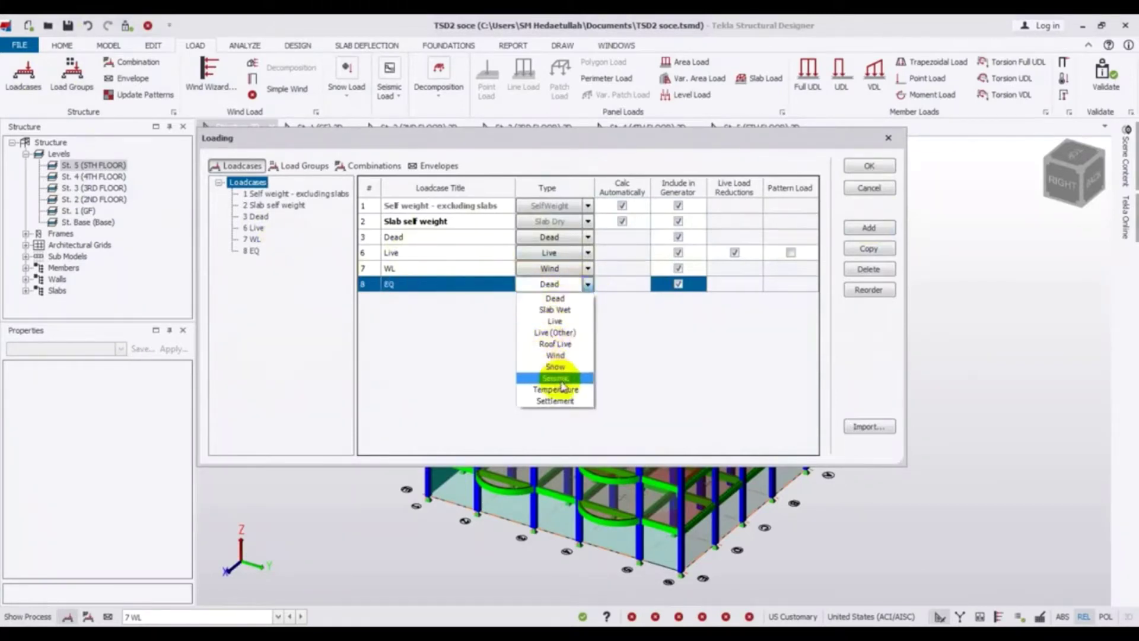
pyautogui.click(562, 380)
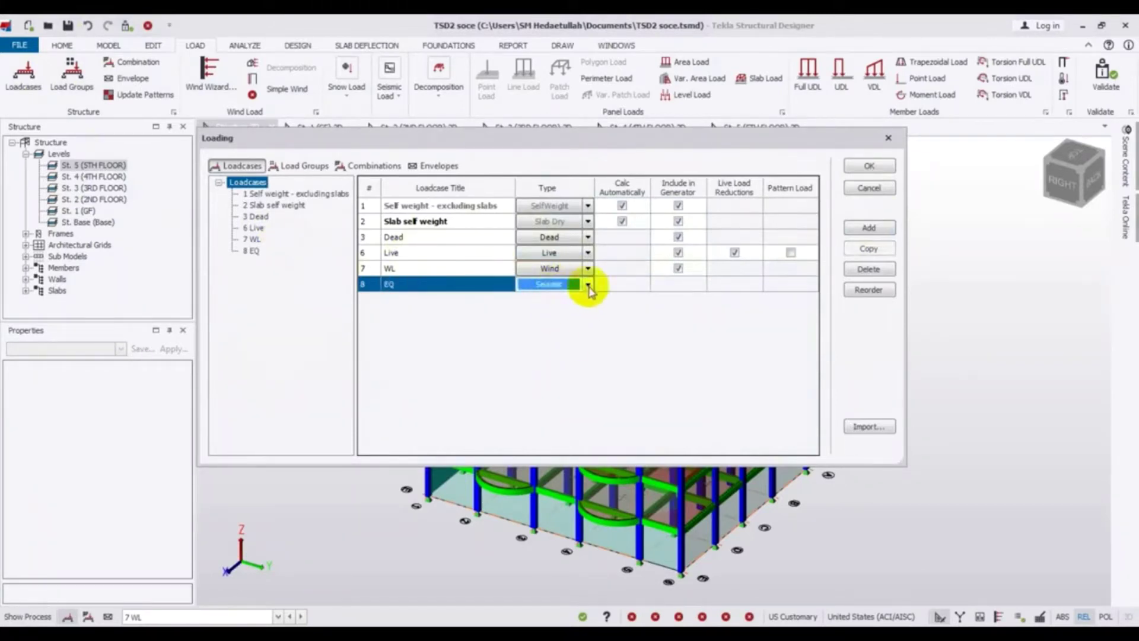
pyautogui.click(868, 166)
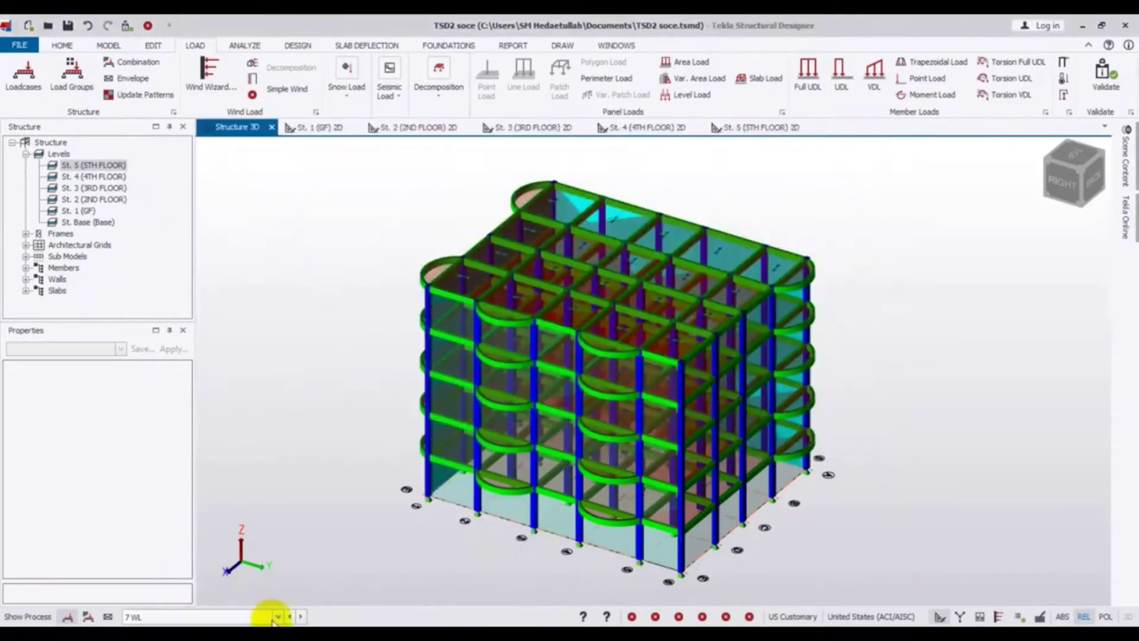
# Make loadcase 8 EQ the active loadcase and start the Seismic Wizard.
pyautogui.click(277, 617)
pyautogui.click(186, 593)
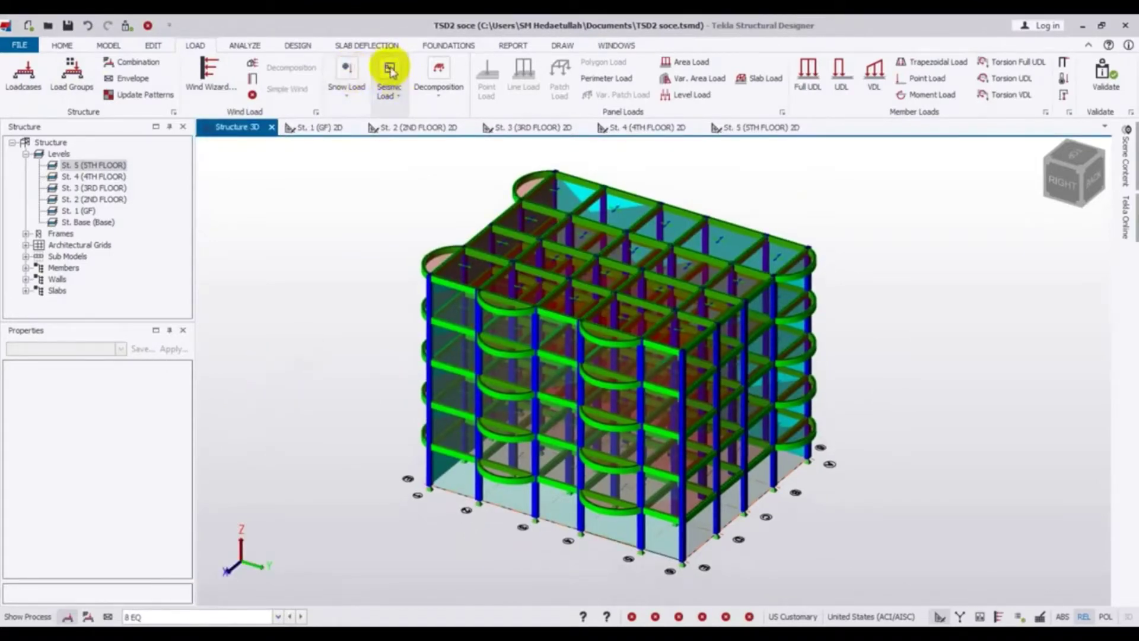
pyautogui.click(396, 92)
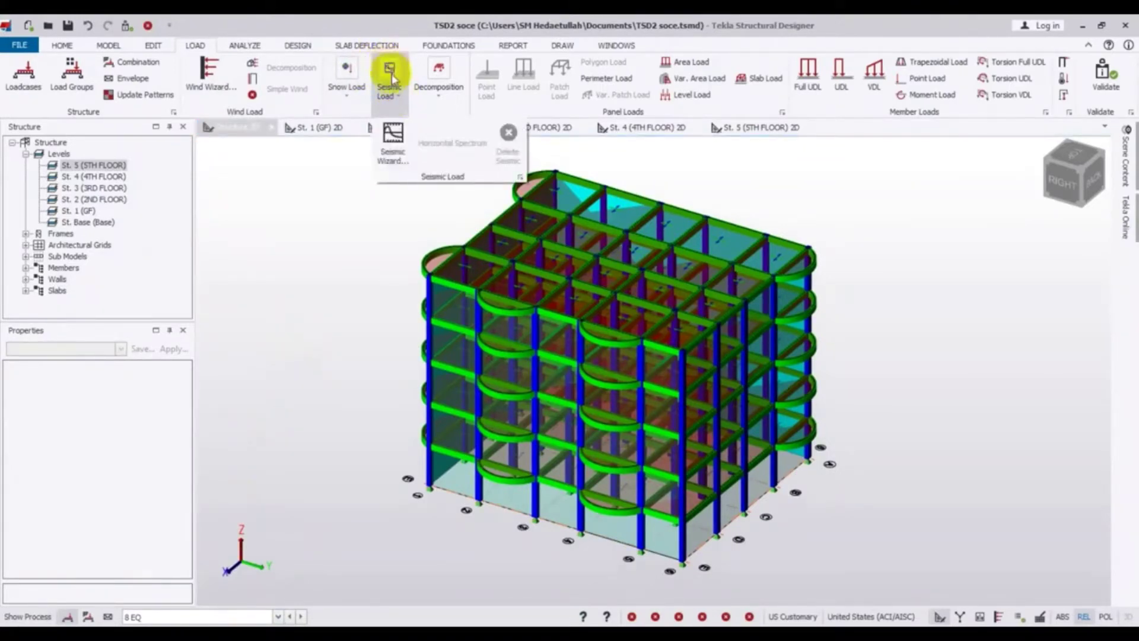
pyautogui.click(391, 73)
pyautogui.click(394, 89)
pyautogui.click(392, 149)
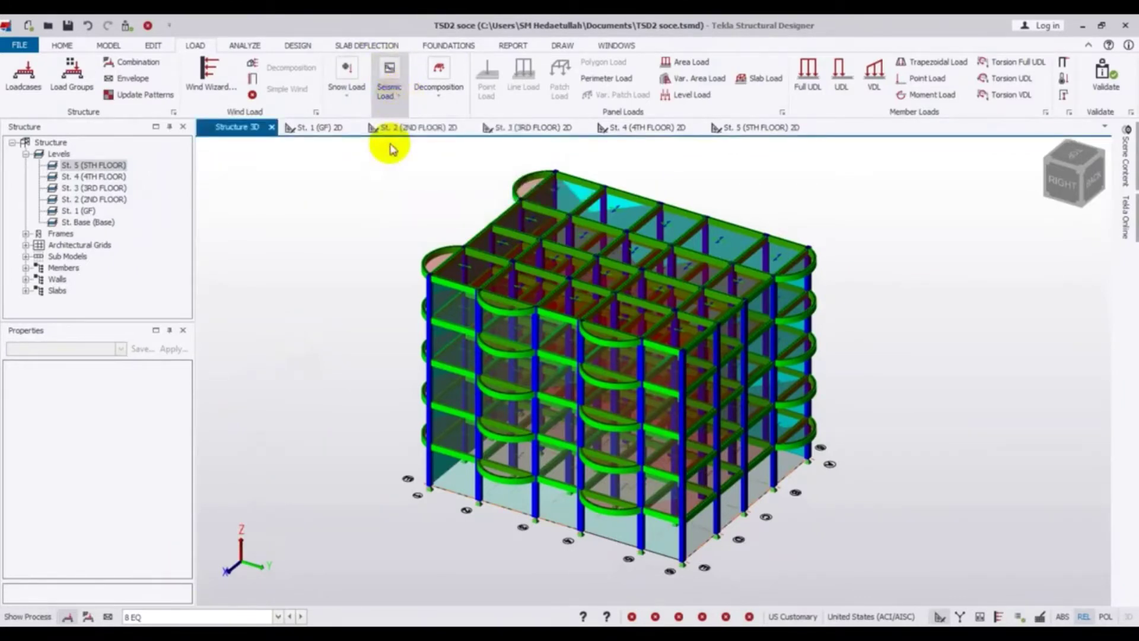
pyautogui.moveTo(433, 149); pyautogui.dragTo(387, 158)
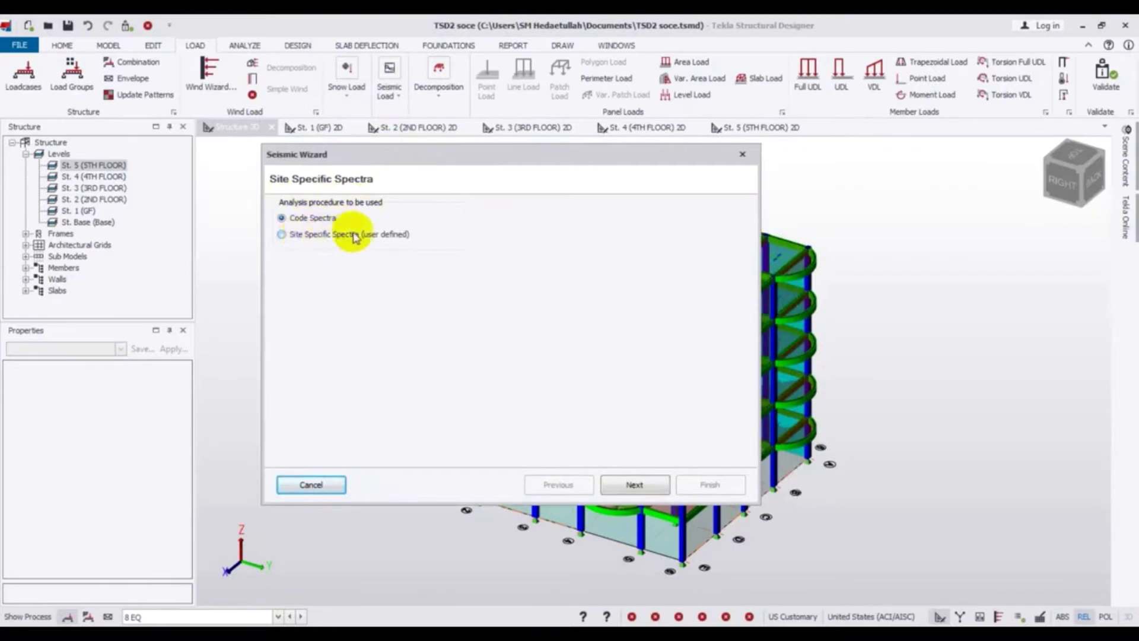
# Choose Code Spectra as the seismic analysis procedure and proceed to the Basic Information page.
pyautogui.click(282, 234)
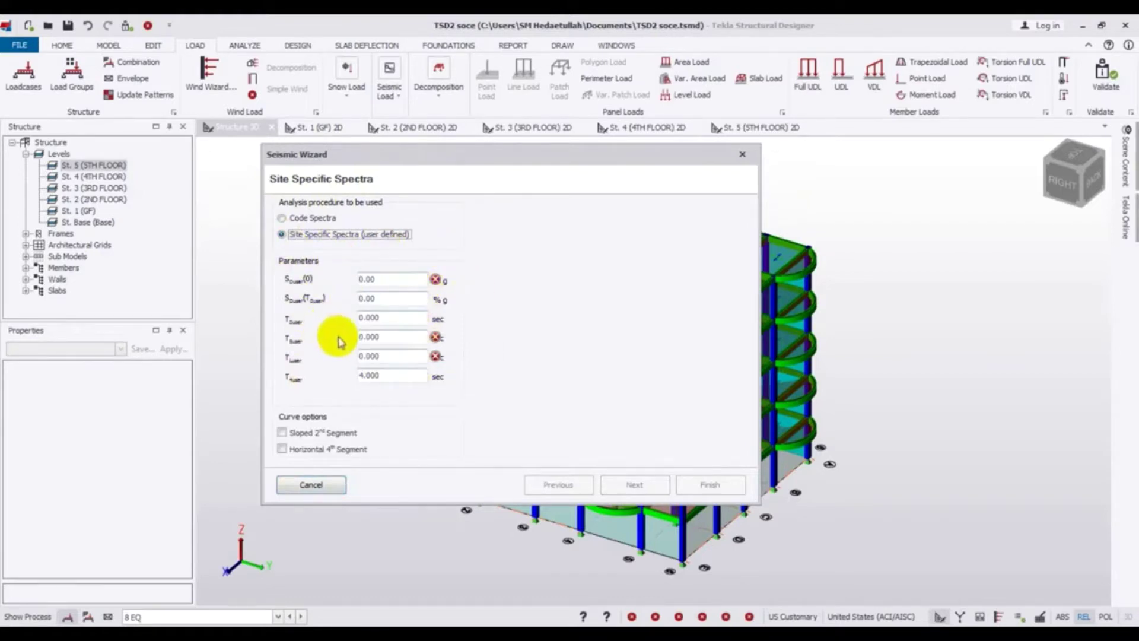
pyautogui.click(304, 219)
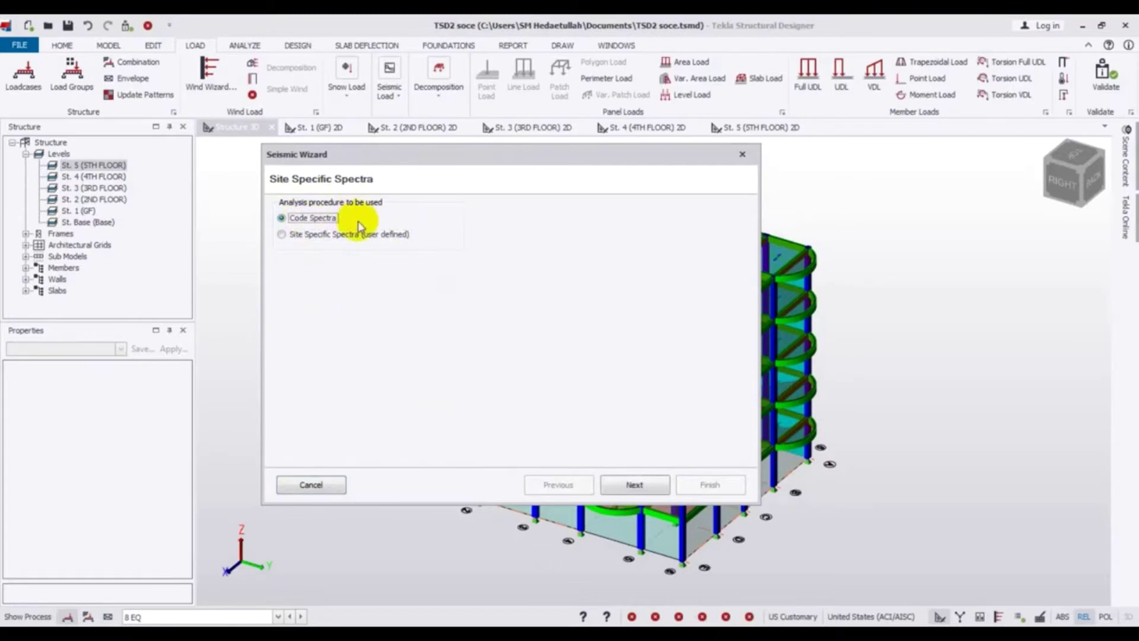
pyautogui.moveTo(450, 160); pyautogui.dragTo(441, 162)
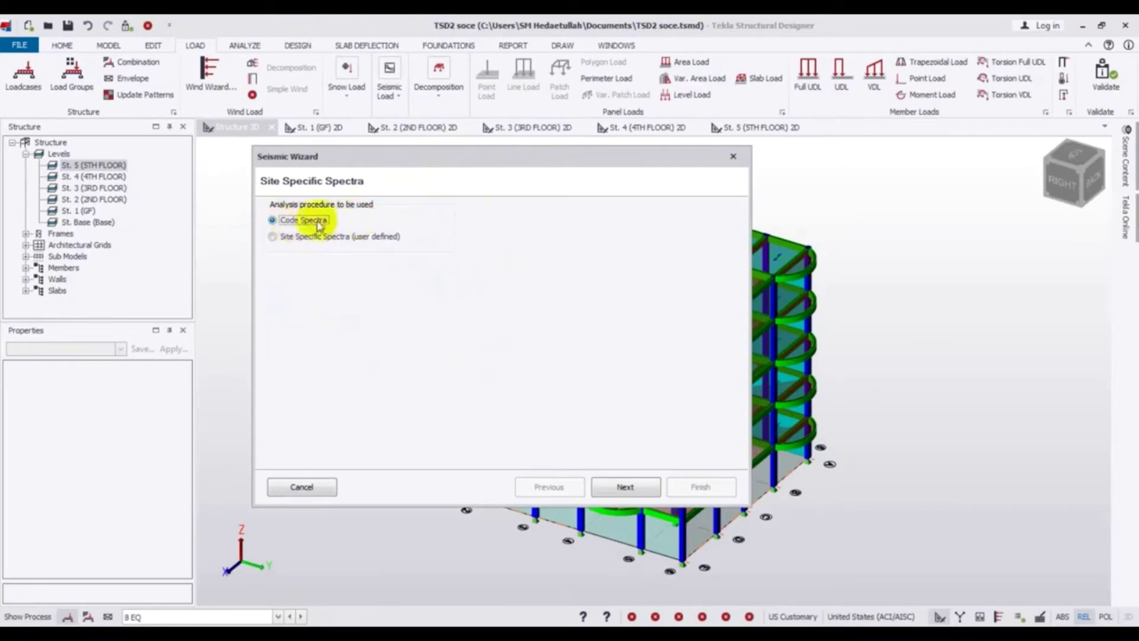
pyautogui.click(621, 487)
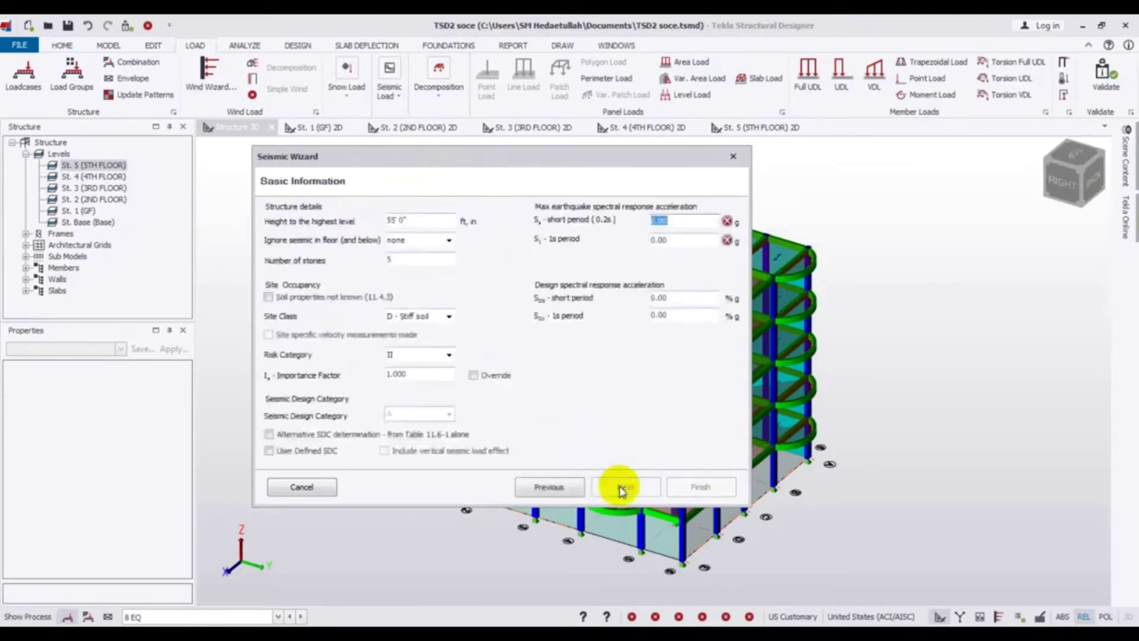
pyautogui.moveTo(510, 156); pyautogui.dragTo(517, 148)
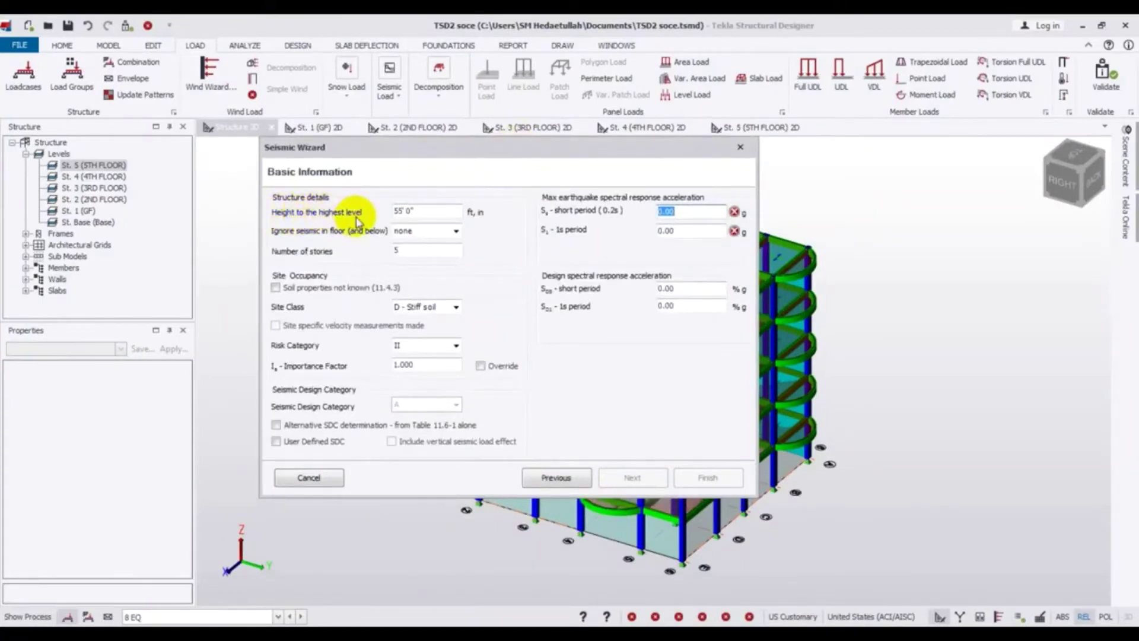
# In the structure details, set the floor below which seismic is ignored to none and the number of stories to 5.
pyautogui.click(415, 211)
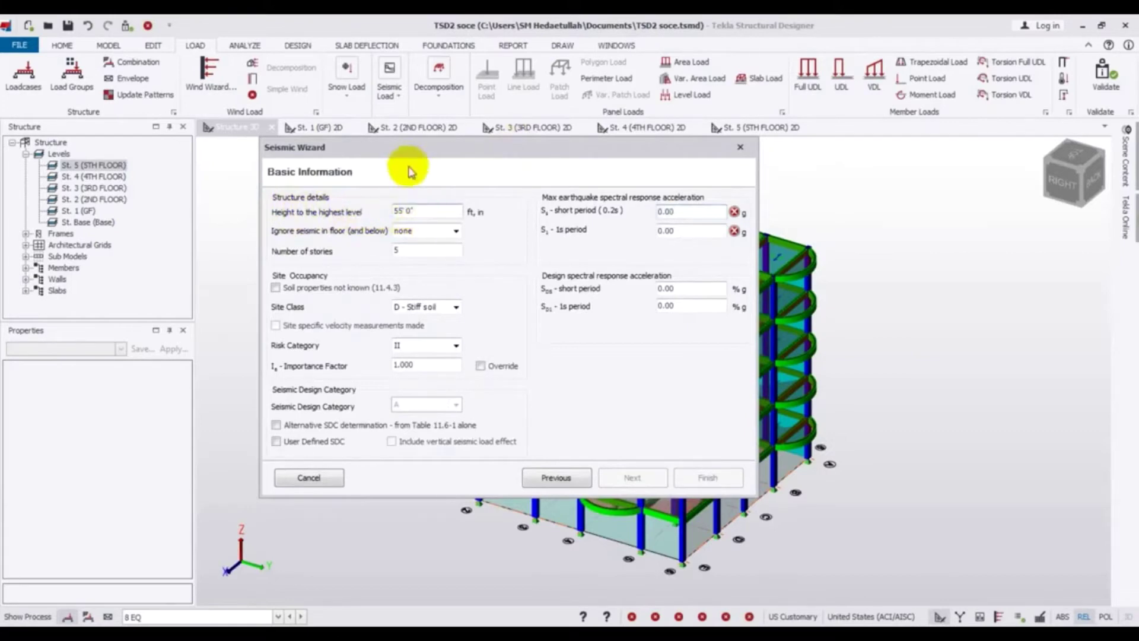
pyautogui.moveTo(412, 153); pyautogui.dragTo(679, 173)
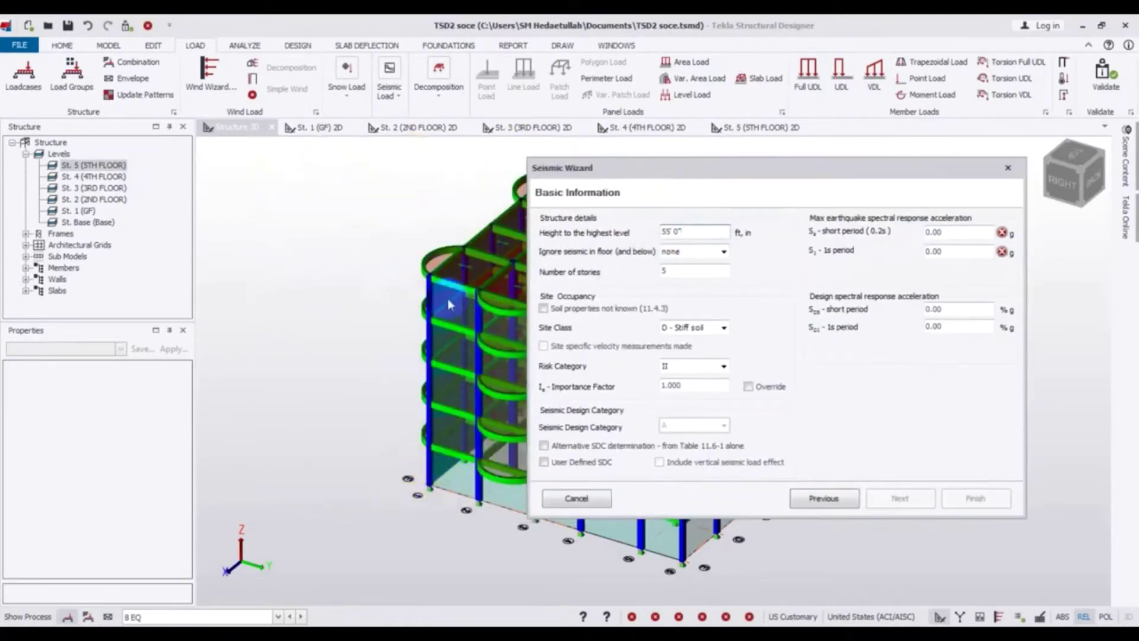
pyautogui.moveTo(682, 165); pyautogui.dragTo(608, 171)
pyautogui.click(610, 236)
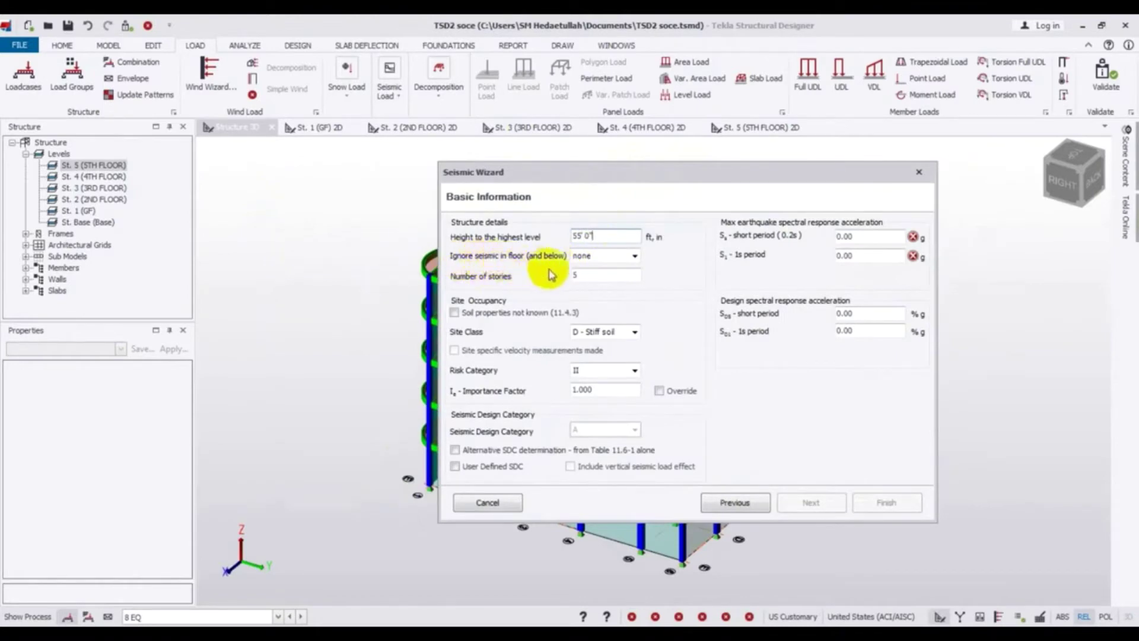
pyautogui.click(582, 256)
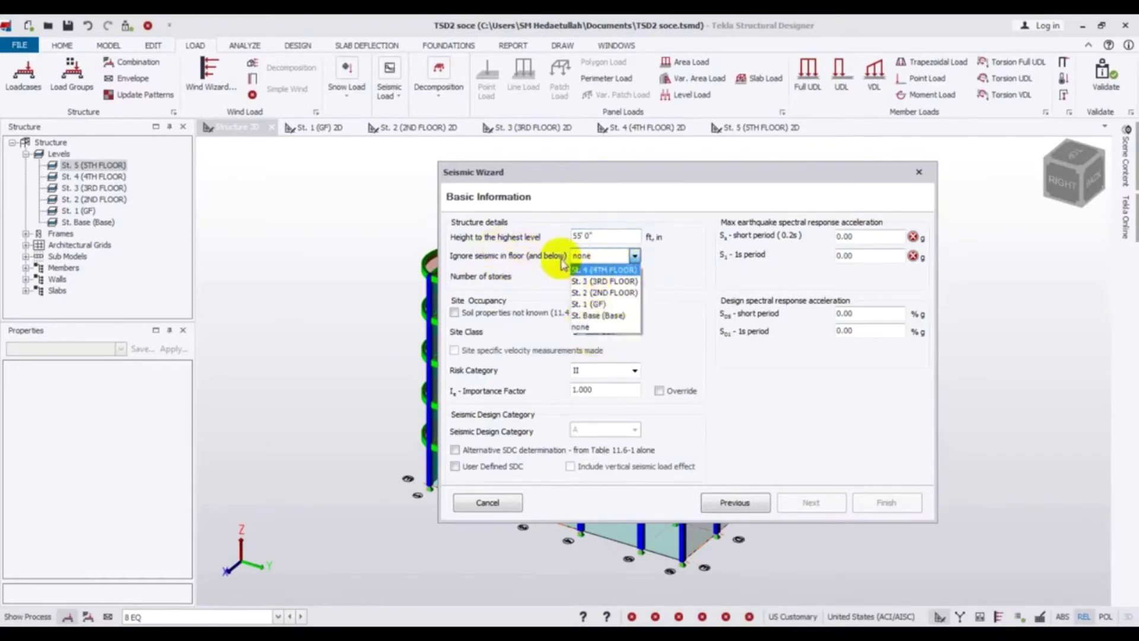
pyautogui.click(587, 328)
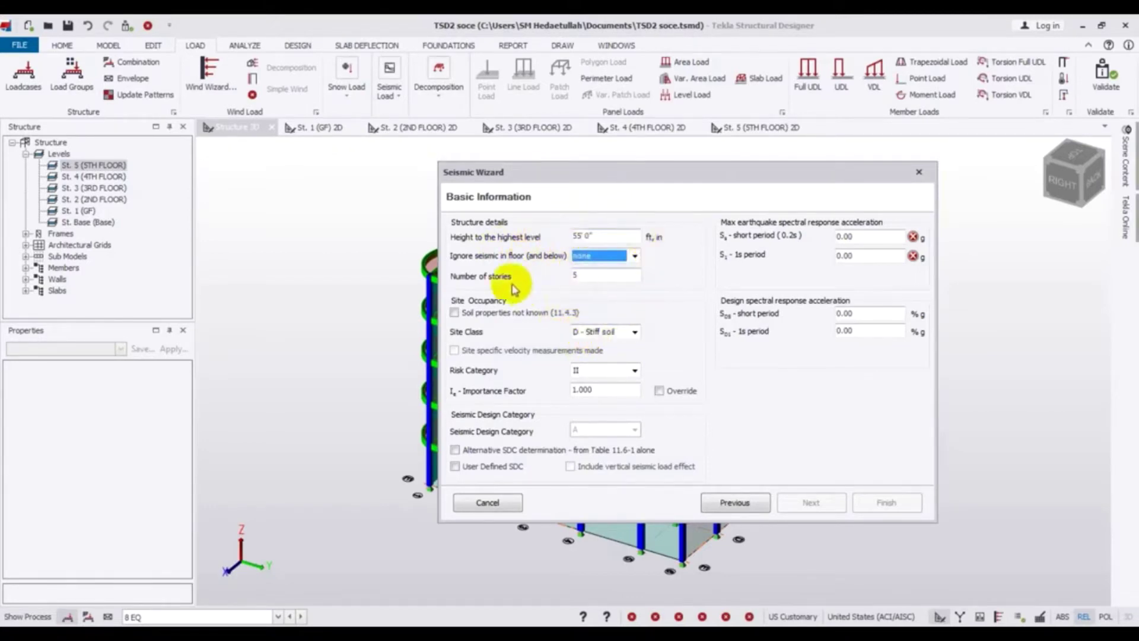
pyautogui.click(608, 282)
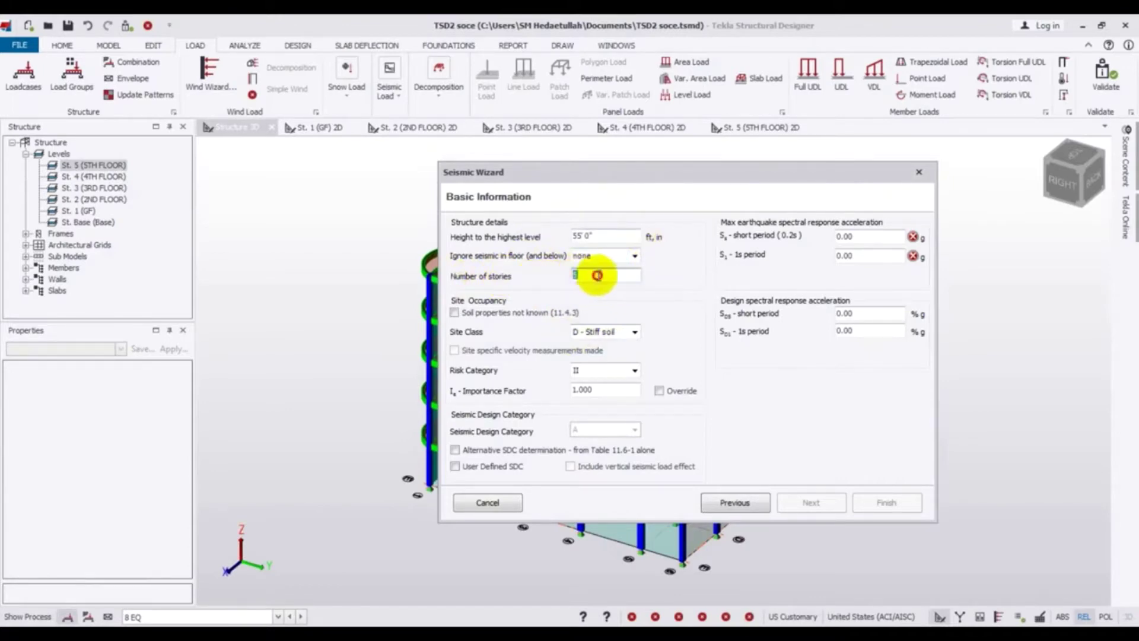
pyautogui.write('5')
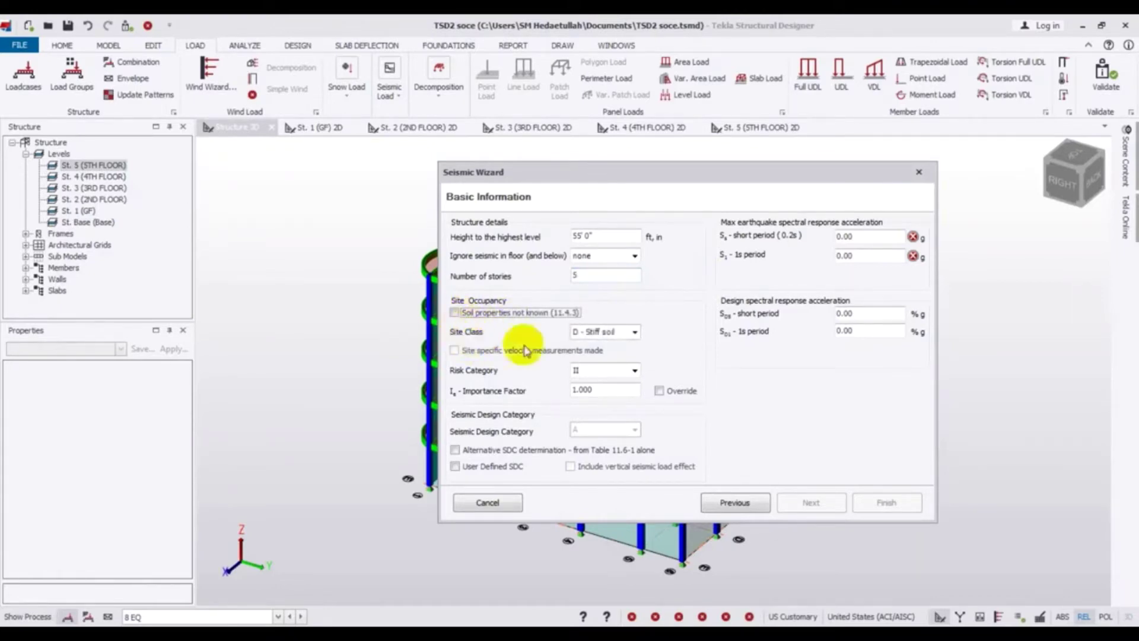
# Set the site class to D - Stiff soil, with the option for unknown soil properties off.
pyautogui.click(632, 331)
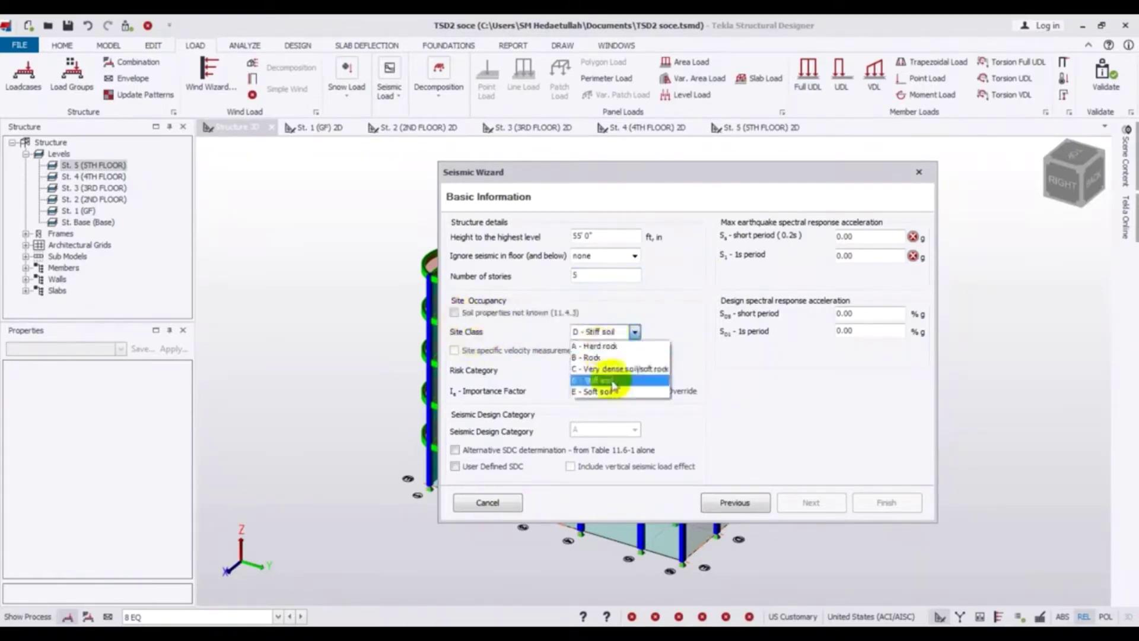
pyautogui.click(502, 315)
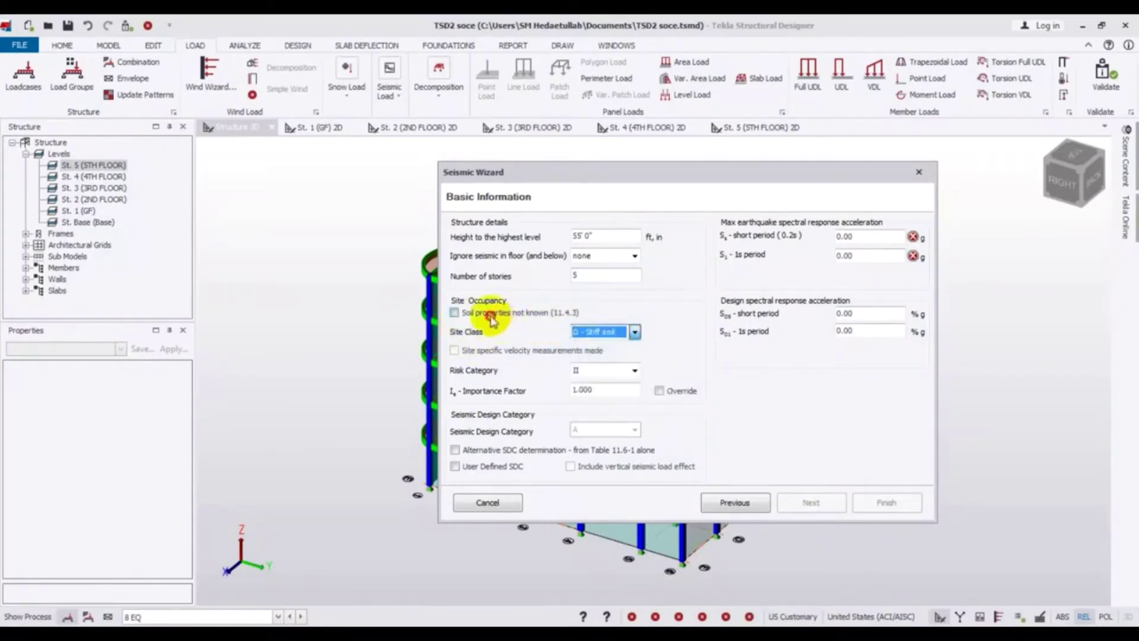
pyautogui.click(456, 315)
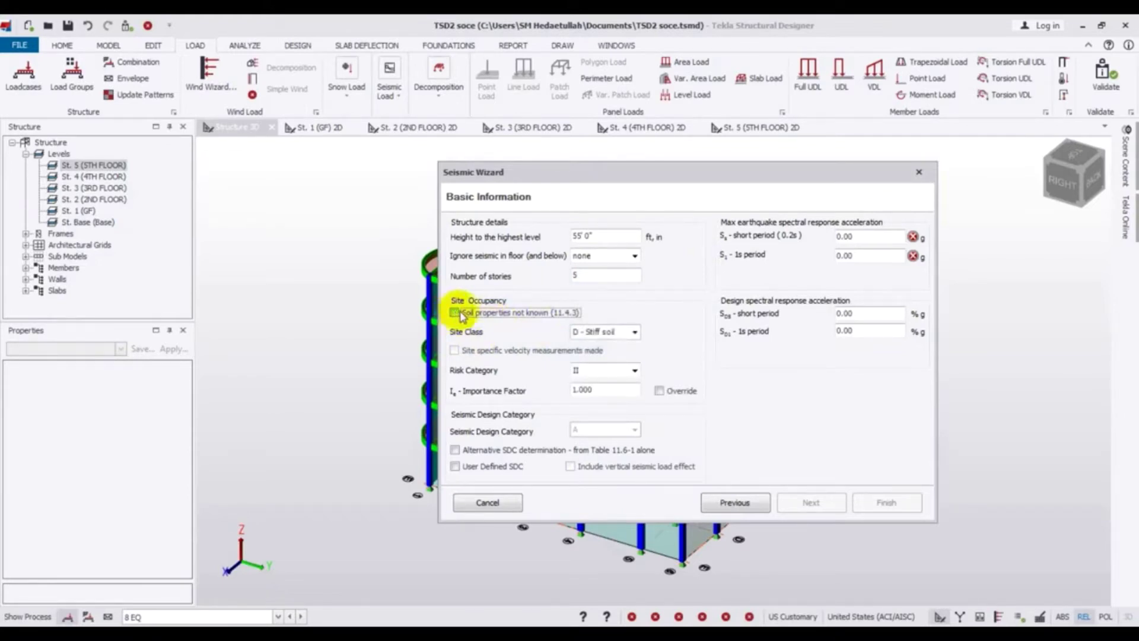
pyautogui.click(612, 333)
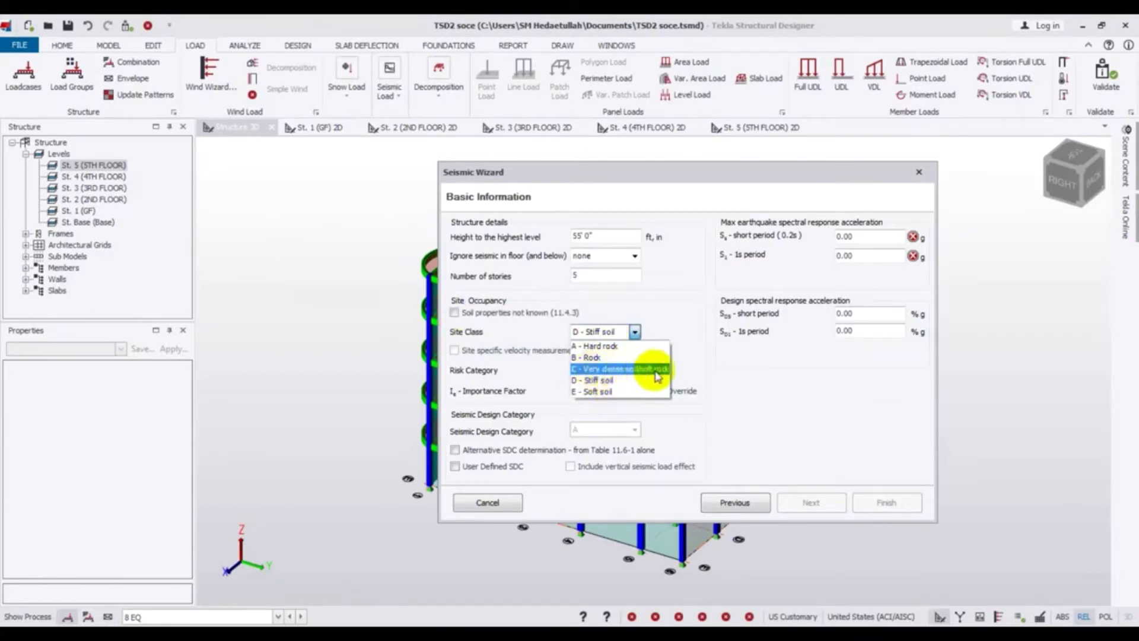
pyautogui.click(603, 382)
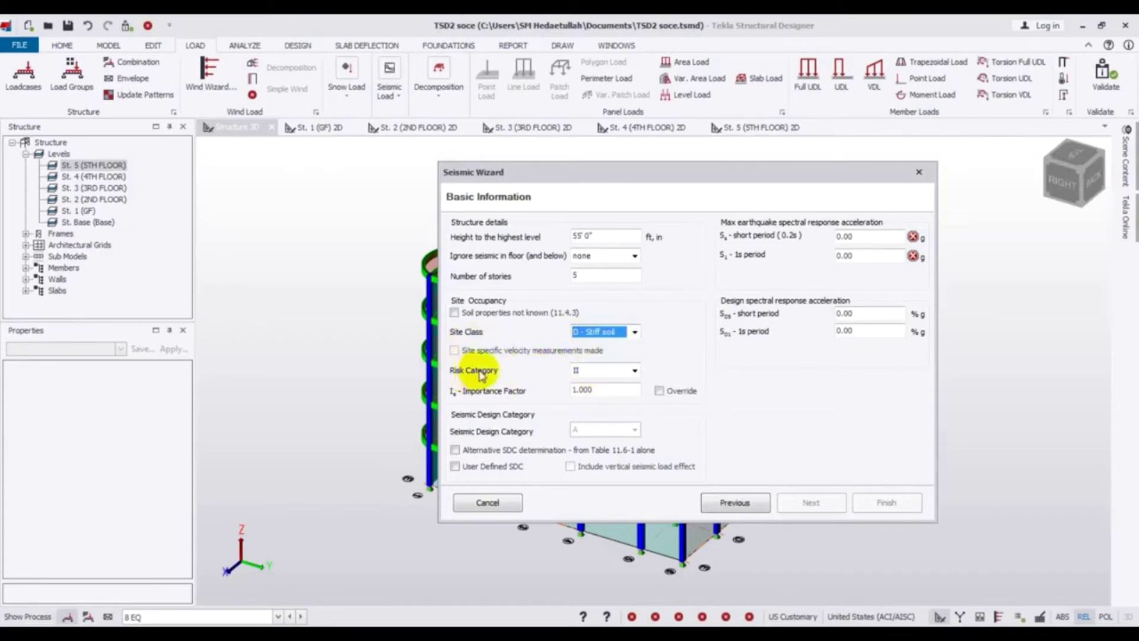
# Set the risk category to II with an importance factor of 1.000 and no override.
pyautogui.click(633, 370)
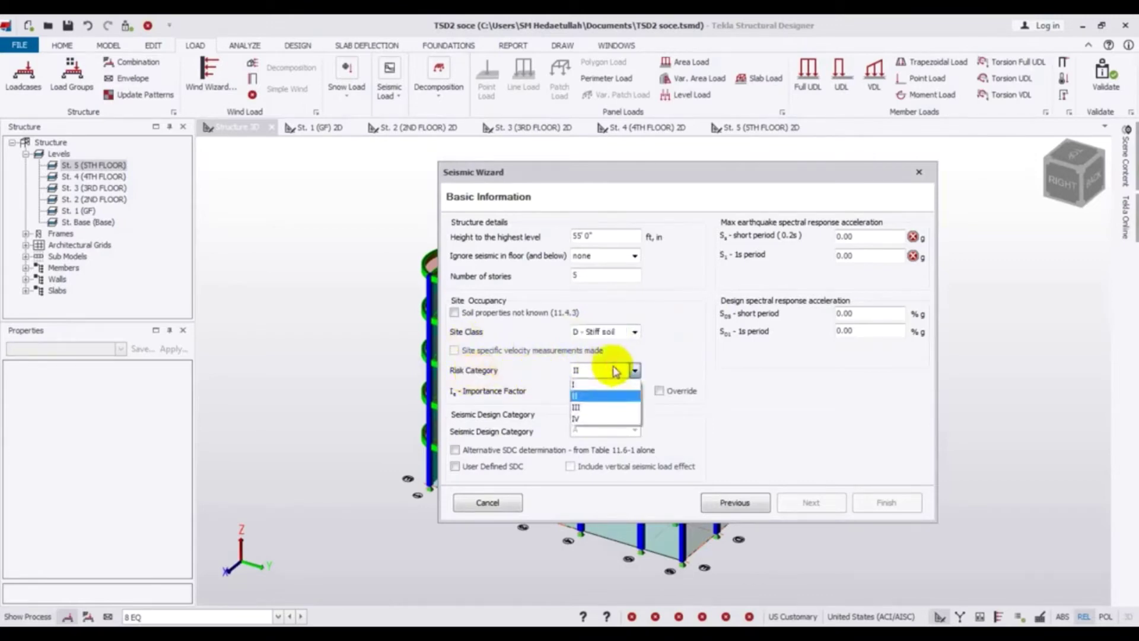
pyautogui.click(591, 398)
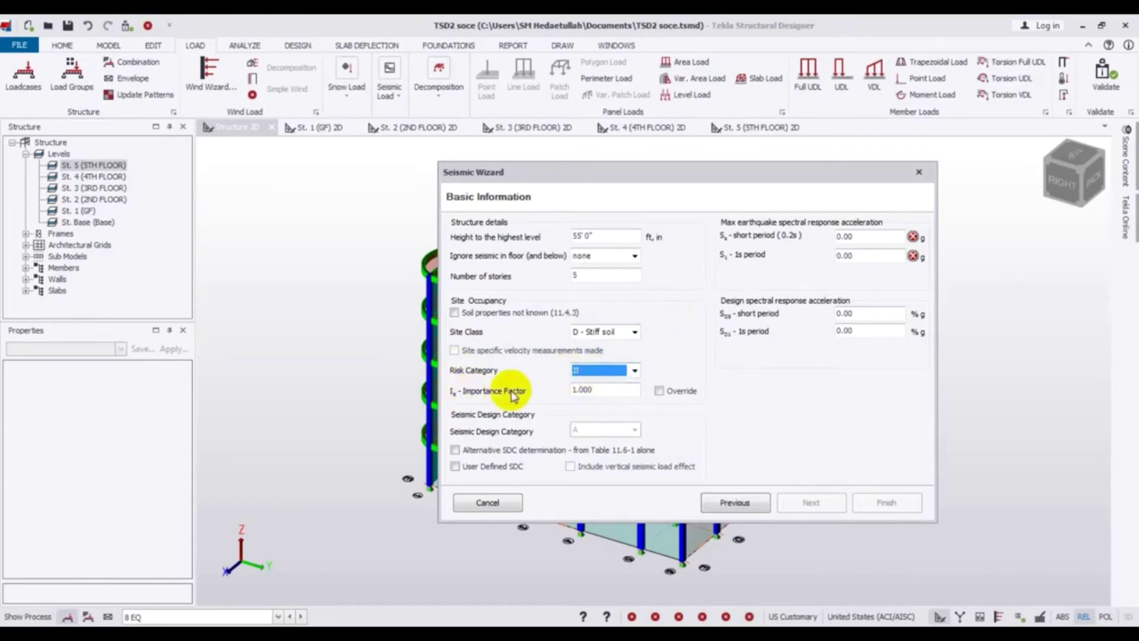
pyautogui.click(668, 396)
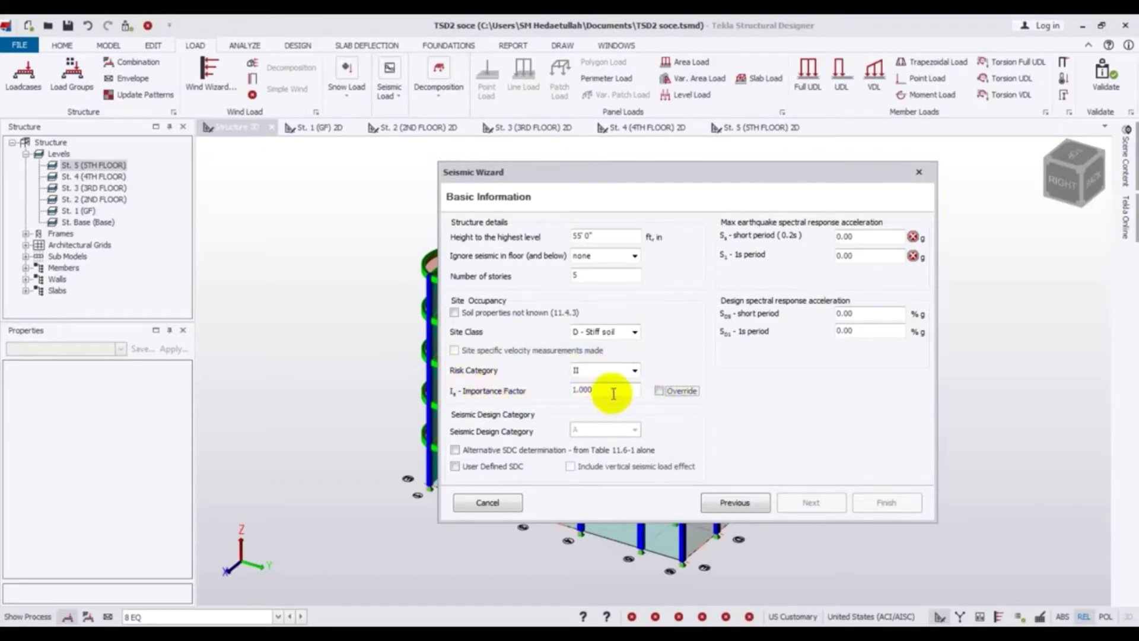
pyautogui.click(593, 389)
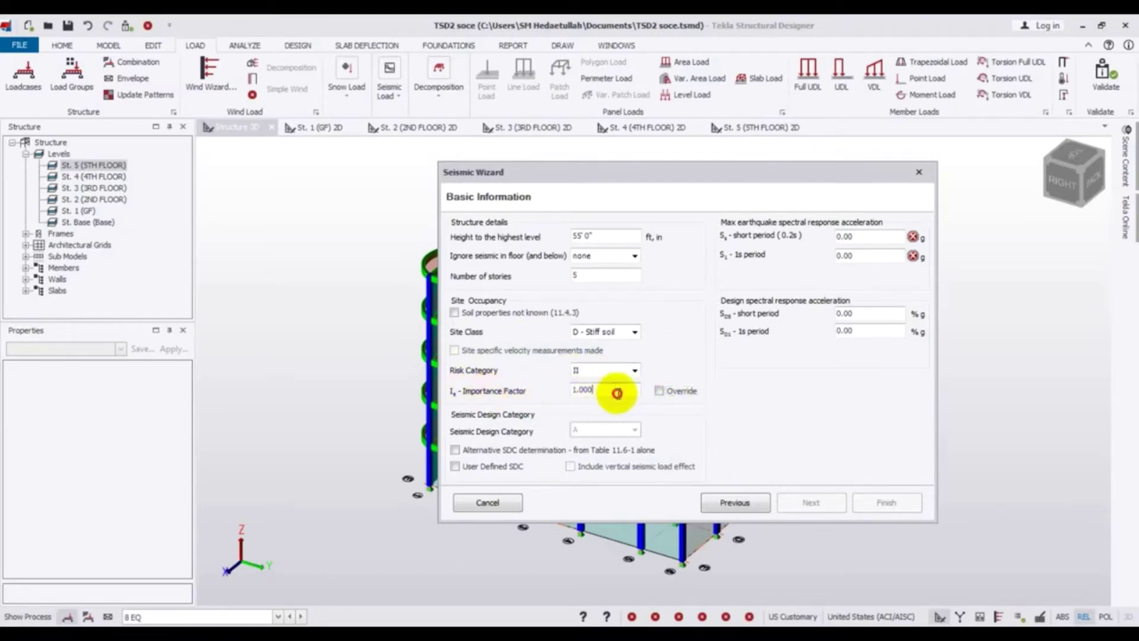
pyautogui.moveTo(574, 389); pyautogui.dragTo(610, 388)
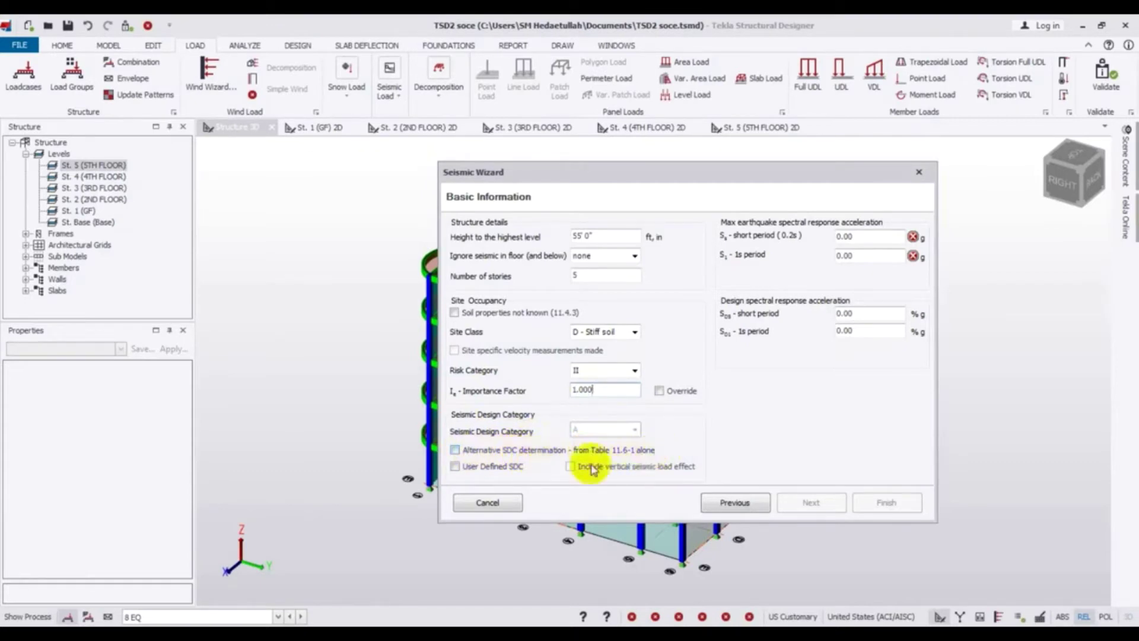
pyautogui.click(455, 450)
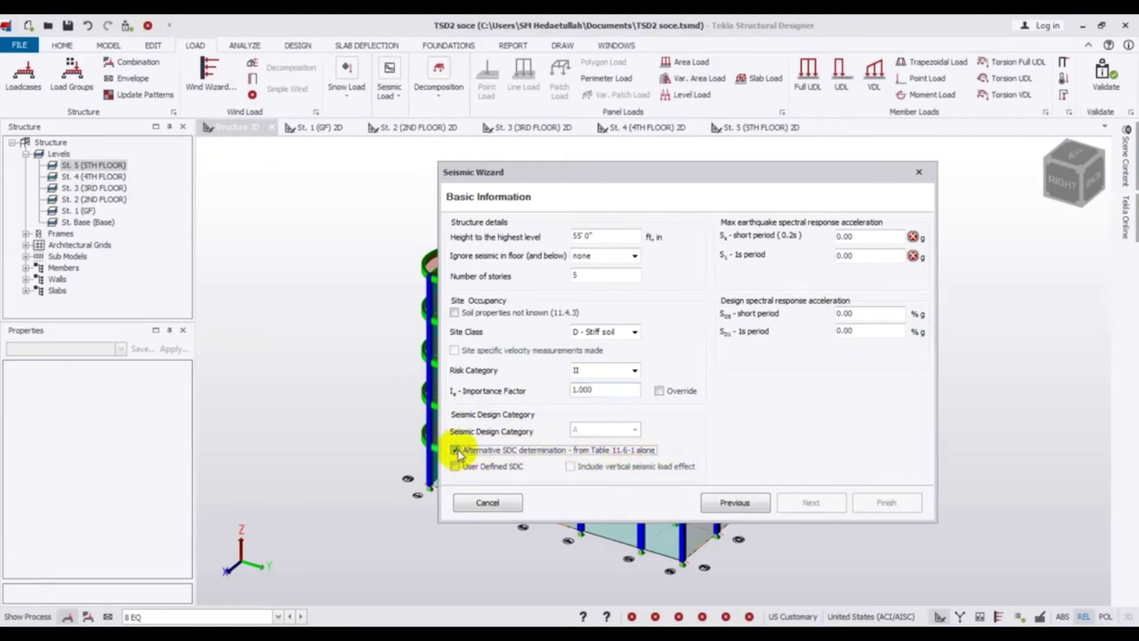
pyautogui.click(456, 467)
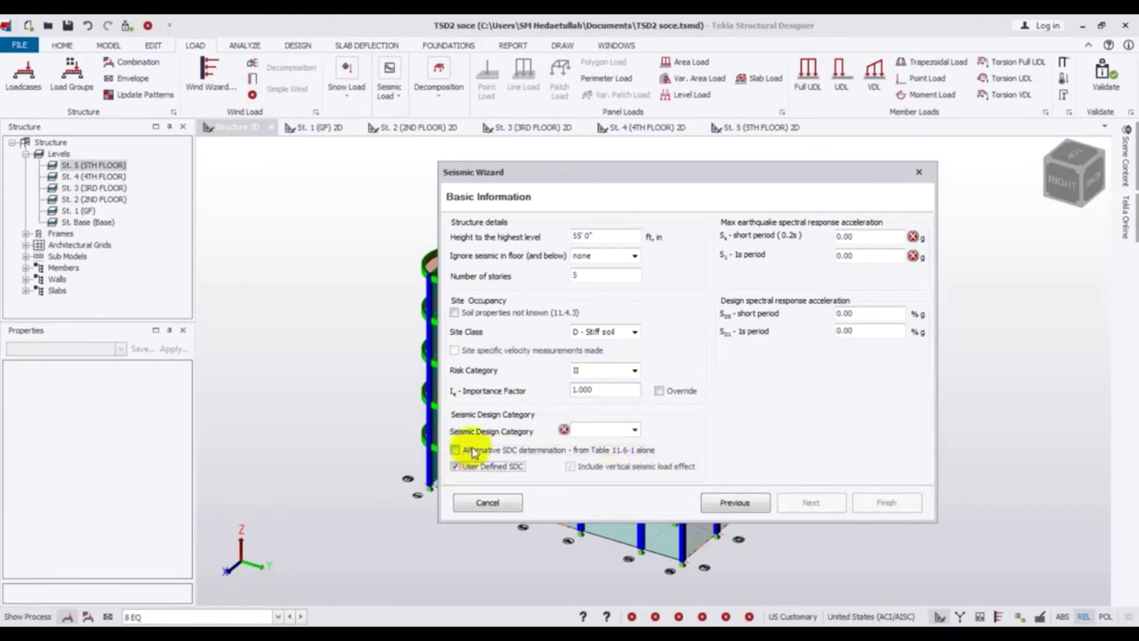
pyautogui.click(620, 431)
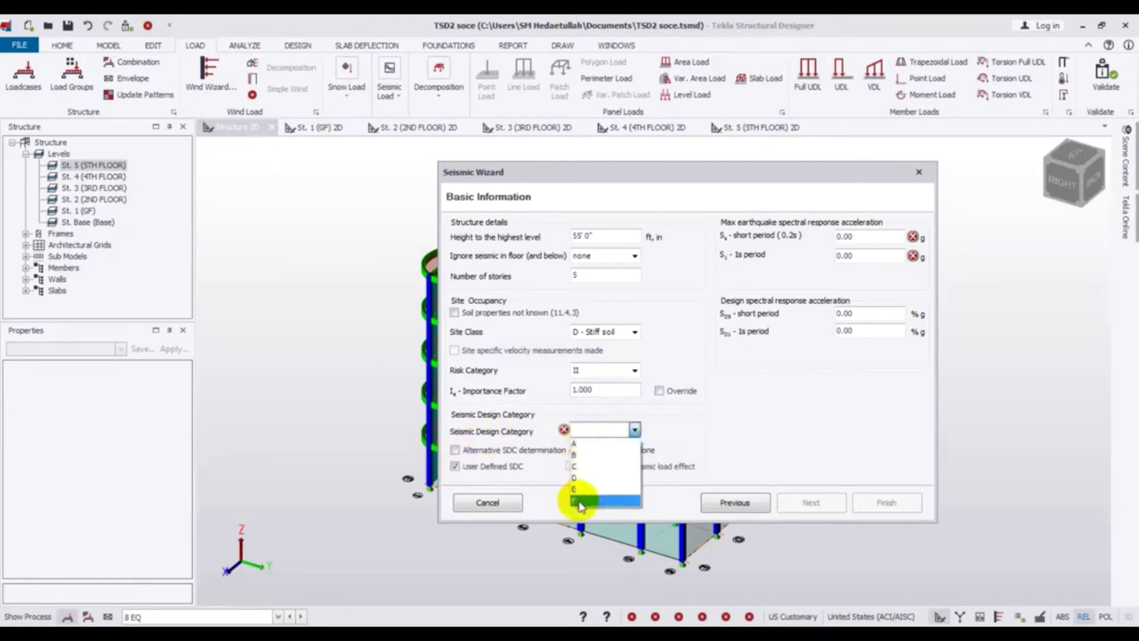
pyautogui.click(458, 469)
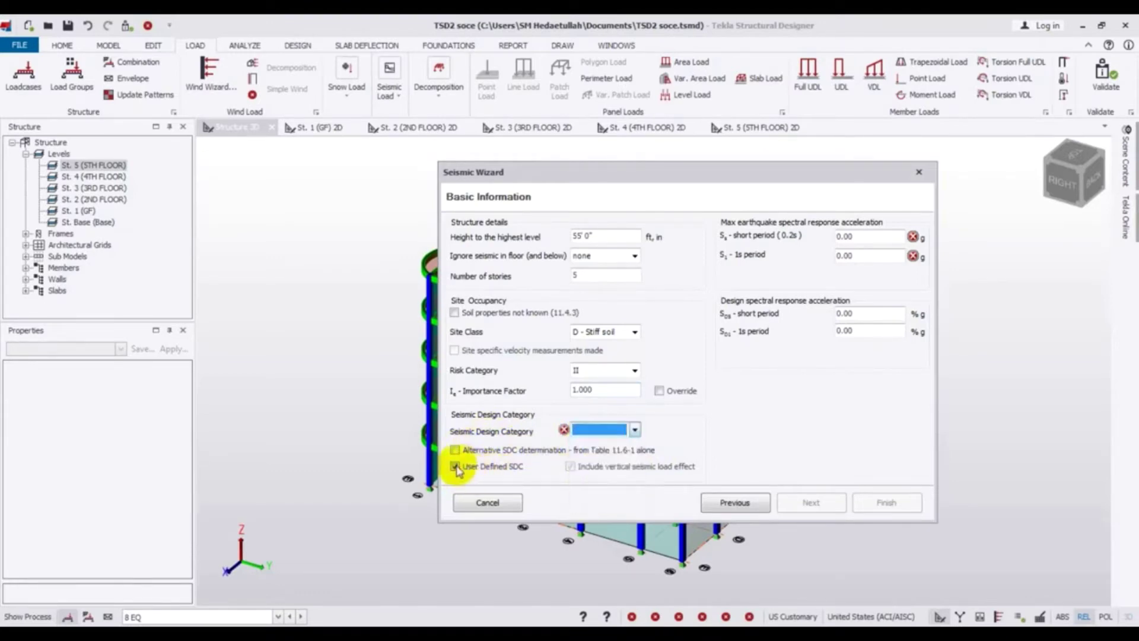
pyautogui.click(455, 467)
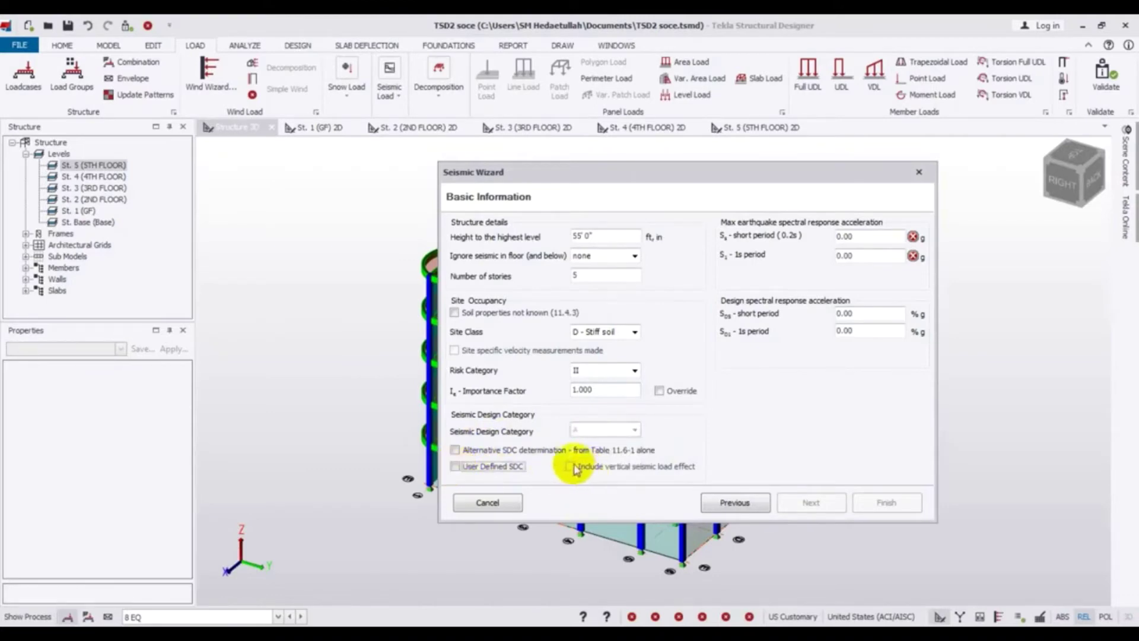
# Turn on the user-defined seismic design category and set it to A.
pyautogui.click(455, 467)
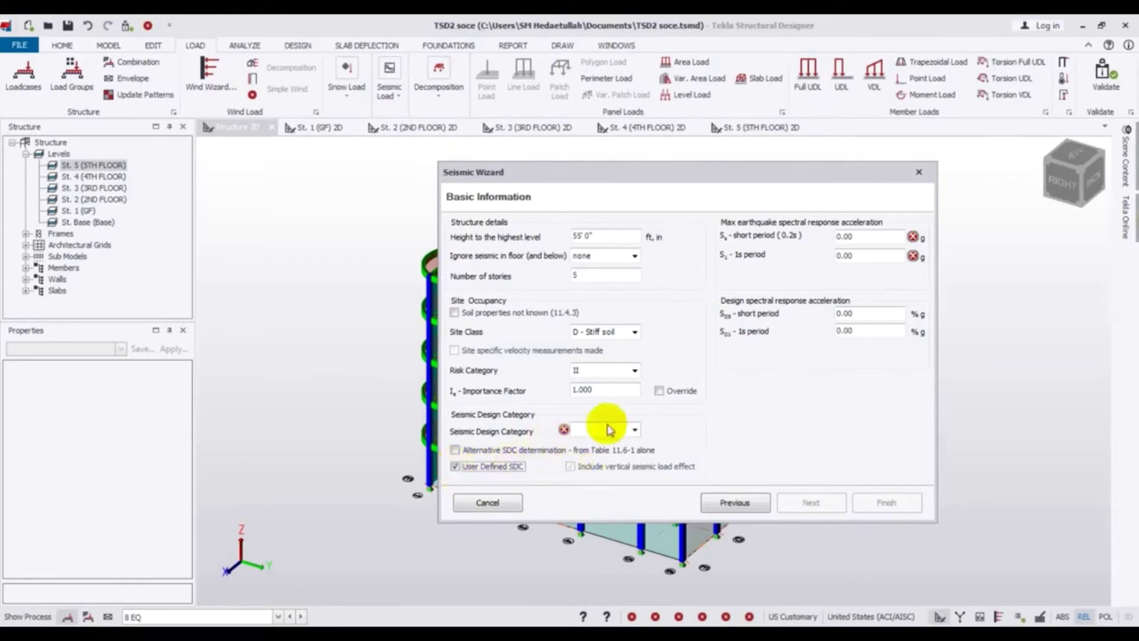
pyautogui.click(633, 429)
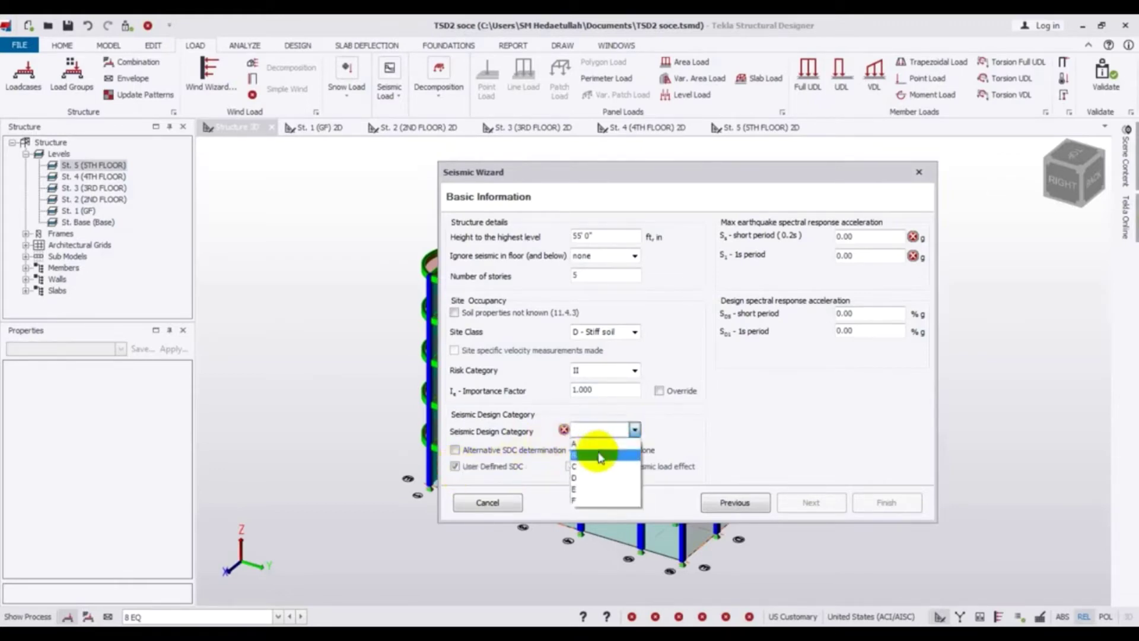
pyautogui.click(599, 445)
pyautogui.click(623, 434)
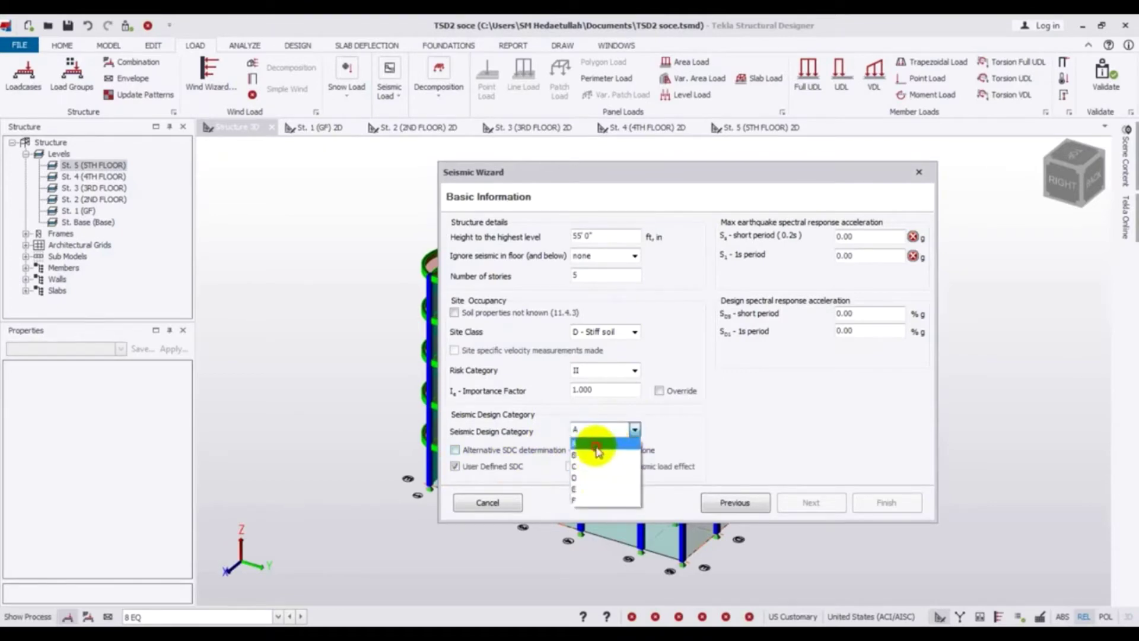
pyautogui.click(596, 443)
pyautogui.click(596, 433)
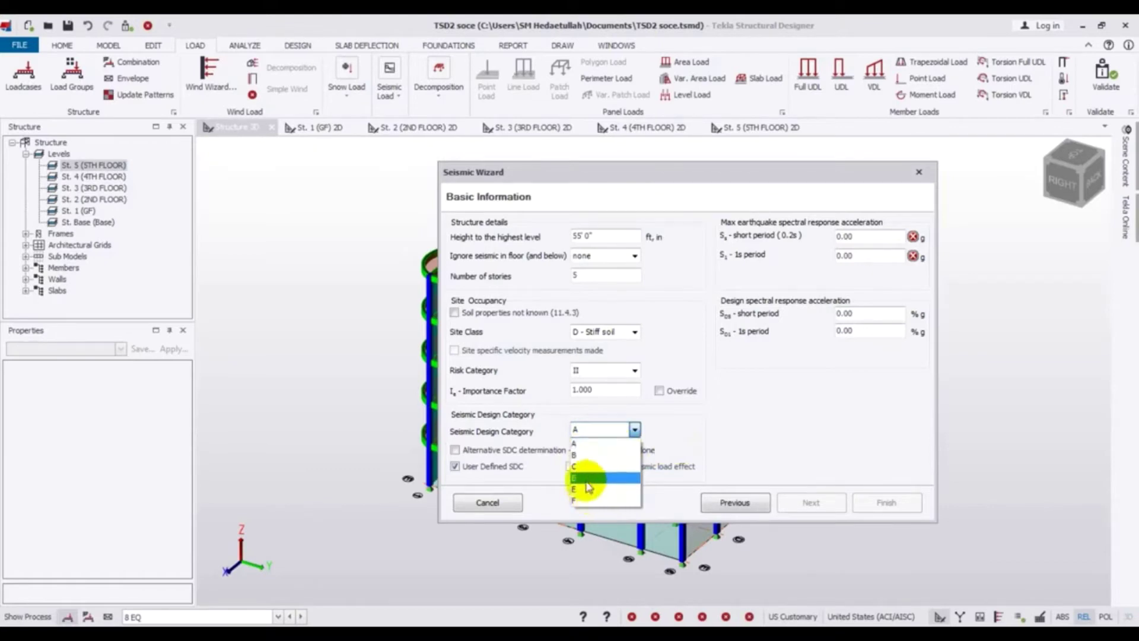
pyautogui.click(765, 440)
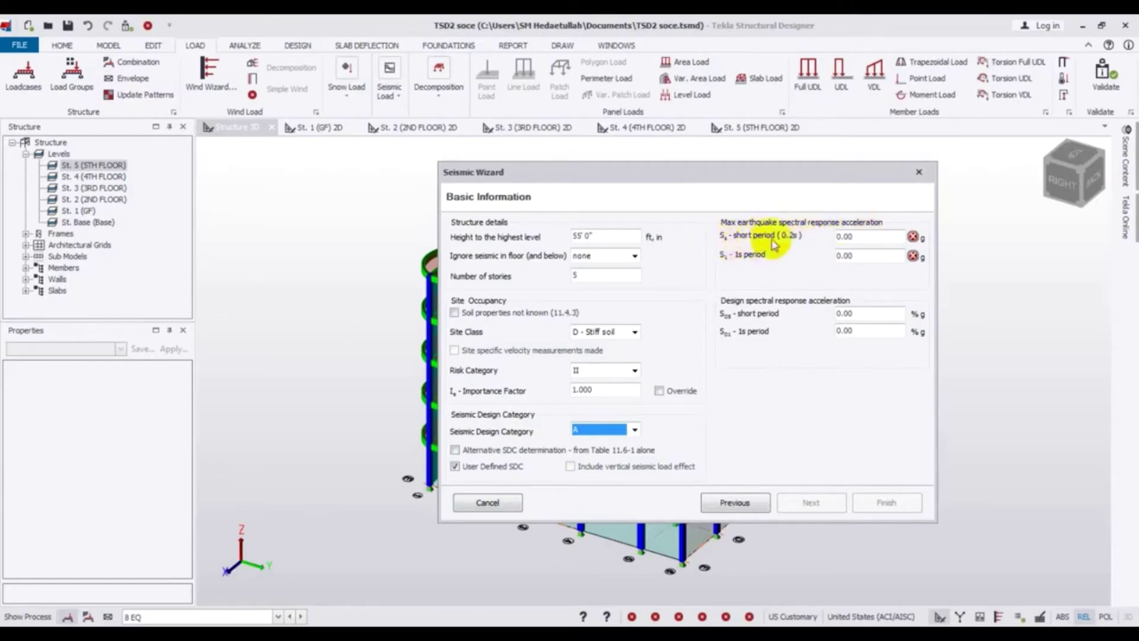
# Examine the maximum earthquake and design spectral response acceleration values for the short and 1s periods.
pyautogui.click(861, 236)
pyautogui.moveTo(861, 236); pyautogui.dragTo(789, 240)
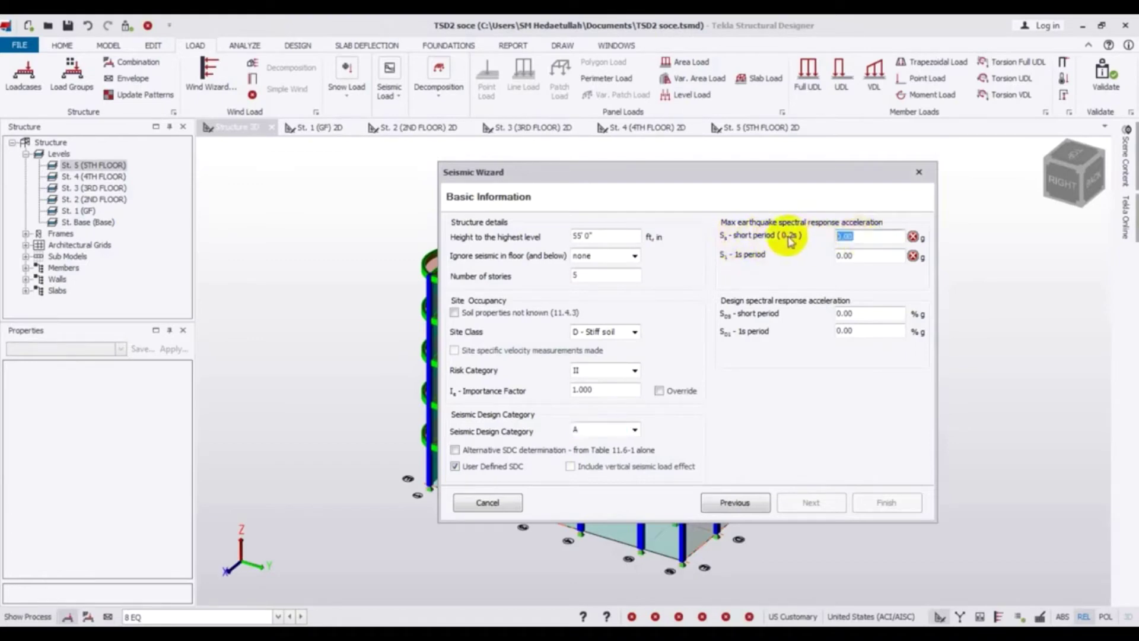
pyautogui.click(864, 235)
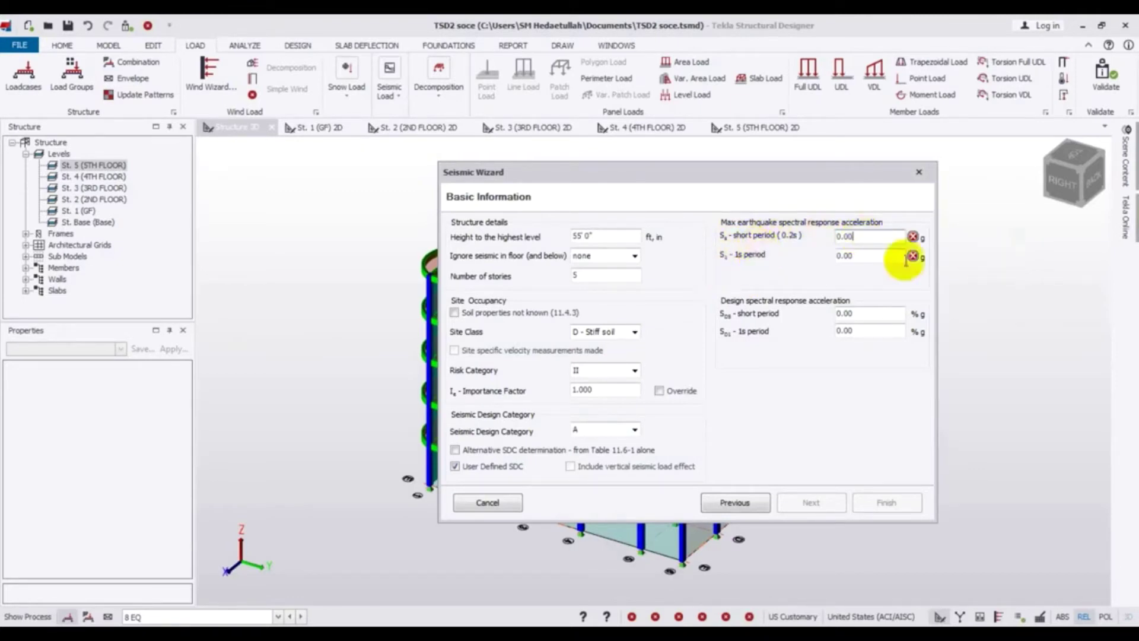
pyautogui.moveTo(854, 255); pyautogui.dragTo(799, 256)
pyautogui.click(875, 260)
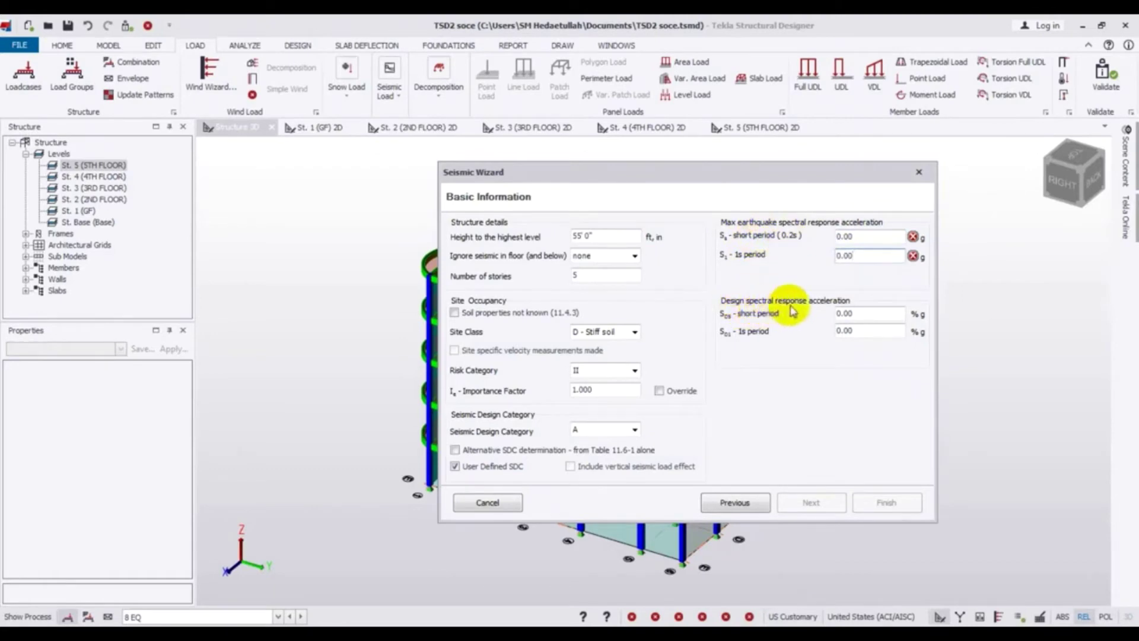
pyautogui.click(847, 312)
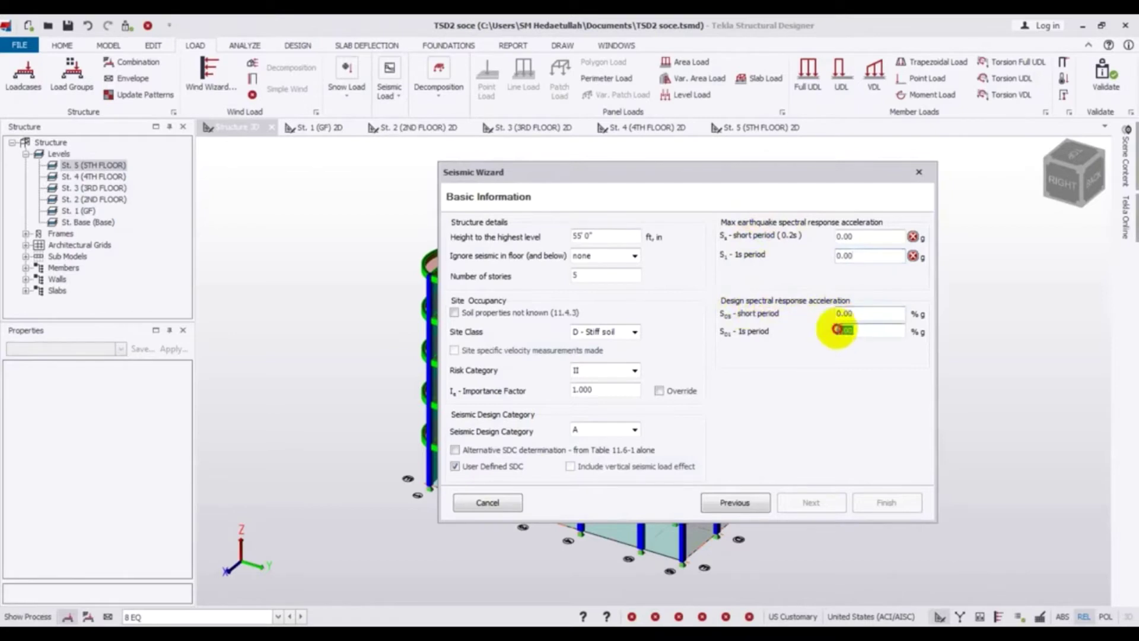
pyautogui.moveTo(855, 314); pyautogui.dragTo(844, 313)
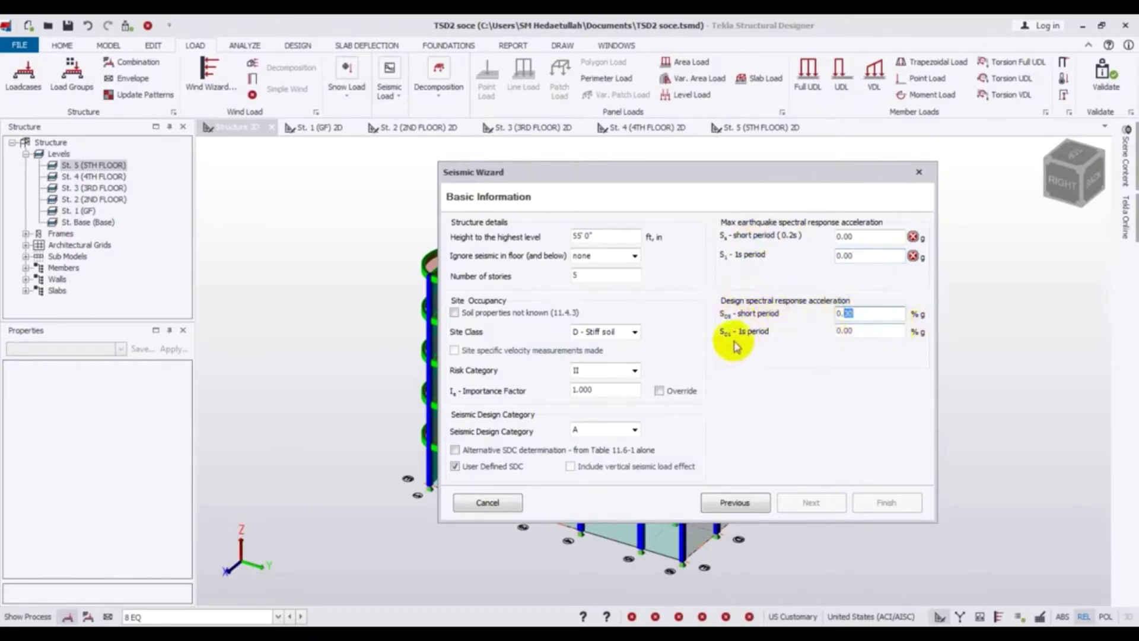
pyautogui.click(849, 331)
pyautogui.click(860, 234)
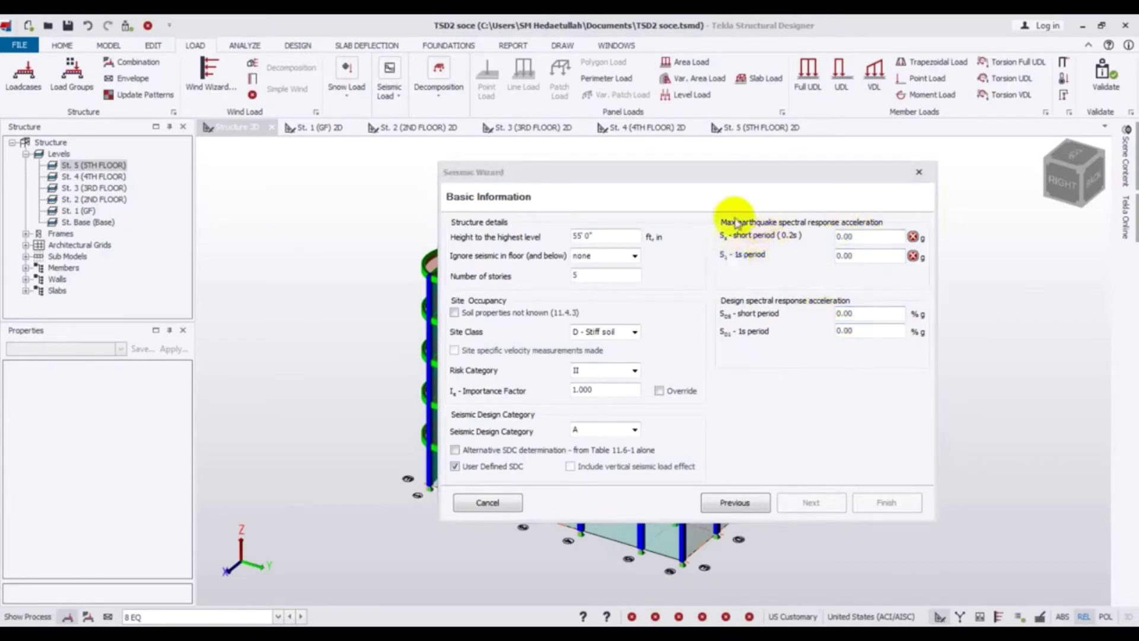
# Set the S1 1s-period maximum earthquake spectral response acceleration to 0.2.
pyautogui.click(860, 255)
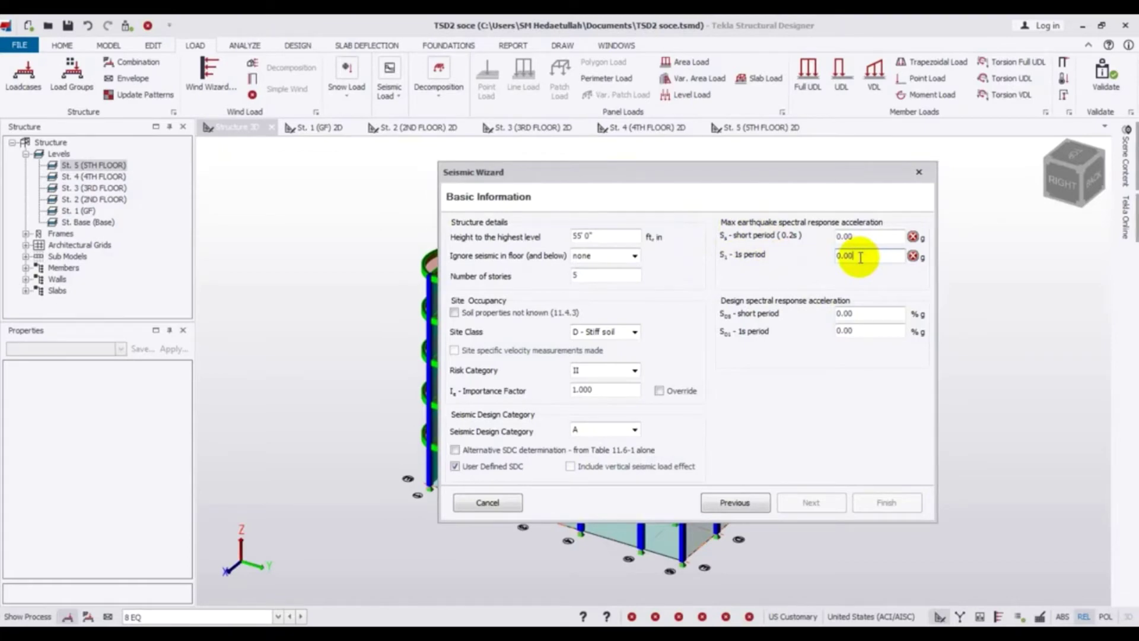
pyautogui.doubleClick(845, 257)
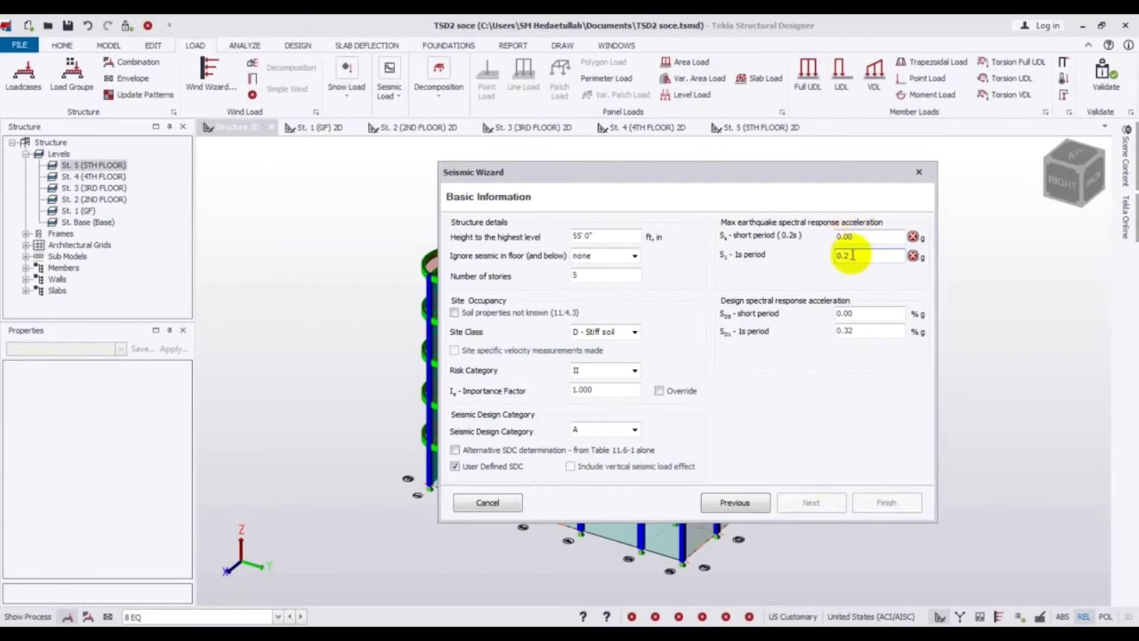
pyautogui.moveTo(858, 256); pyautogui.dragTo(825, 260)
pyautogui.click(858, 261)
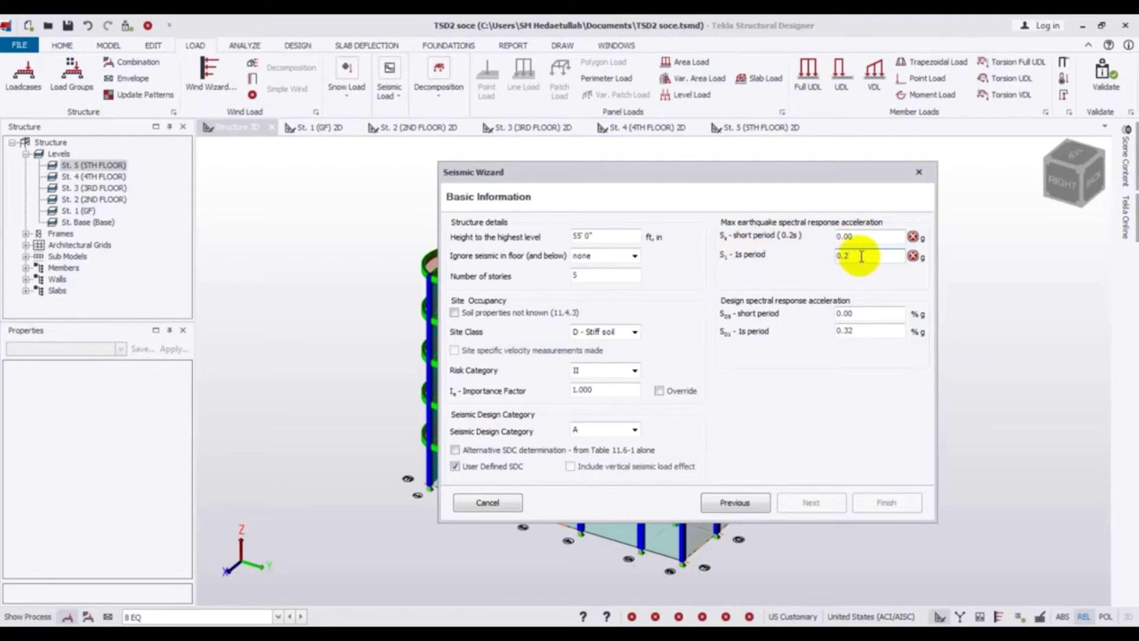
# Switch to the Excel workbook, check Table 6.C.1 for the zone values of Ss and S1, and return to the Seismic Wizard.
pyautogui.click(867, 234)
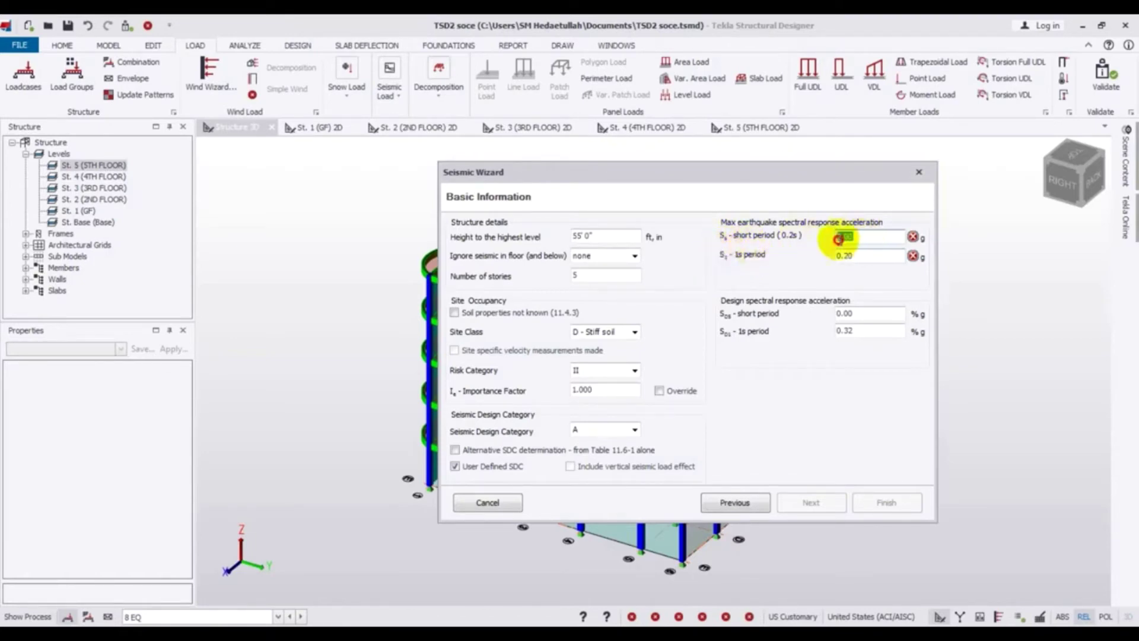
pyautogui.click(850, 239)
pyautogui.doubleClick(851, 238)
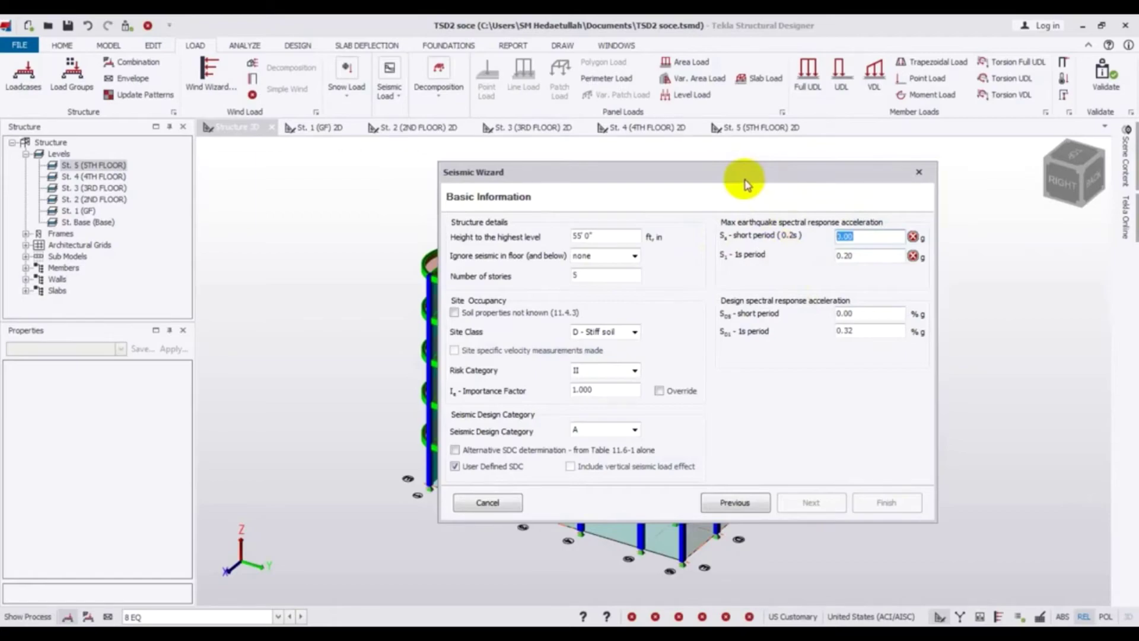
pyautogui.hotkey('alt', 'Tab')
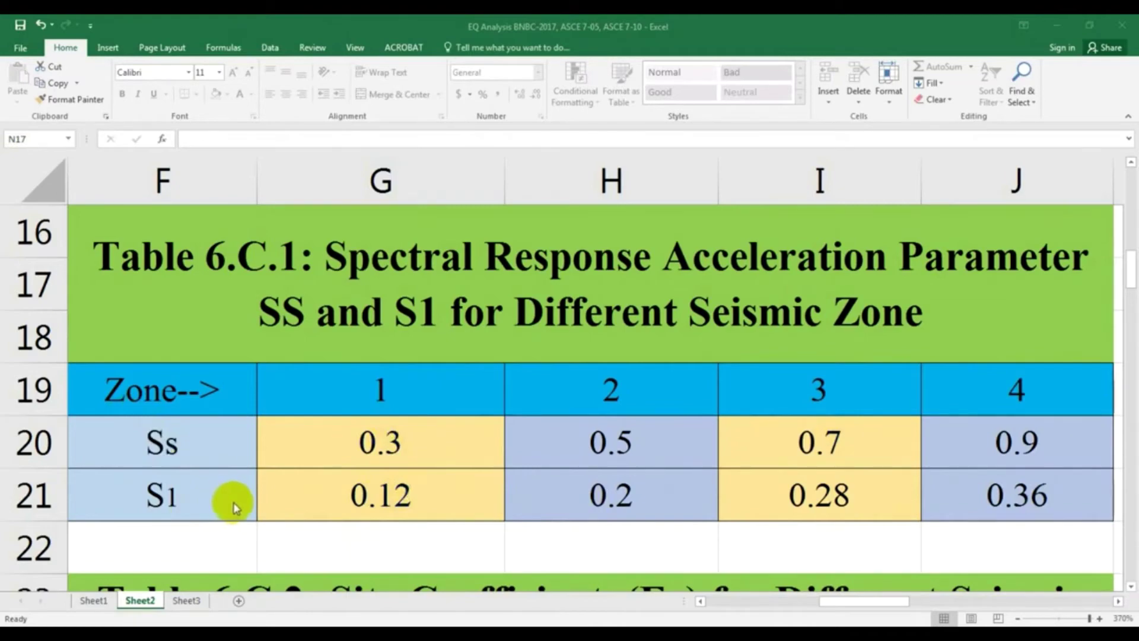
pyautogui.click(1056, 24)
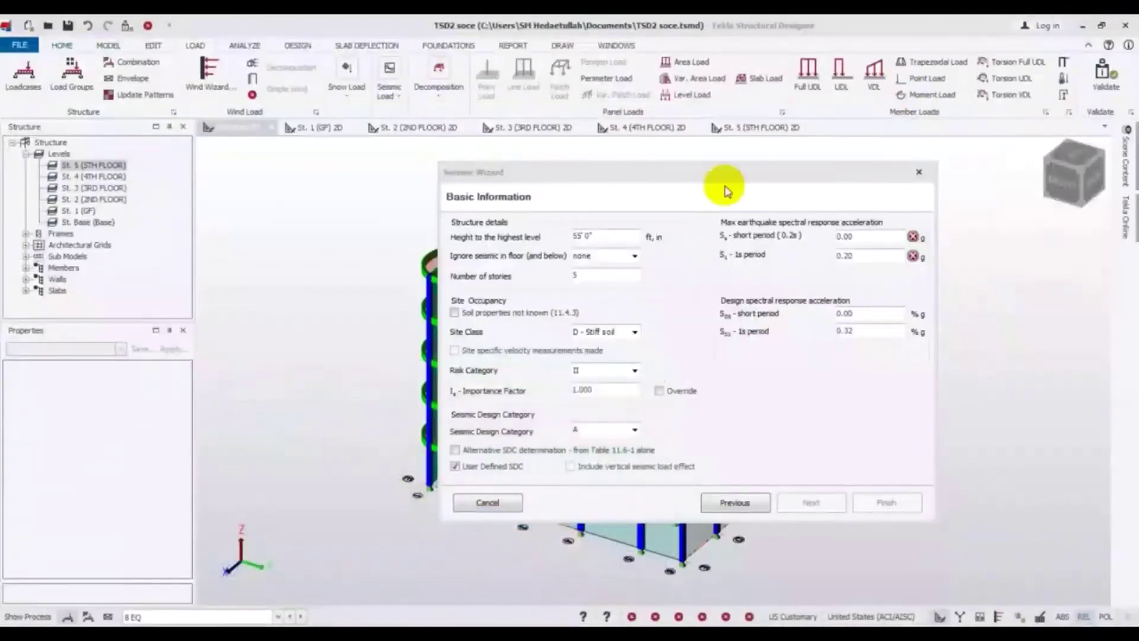
# Set the Ss short-period (0.2s) maximum earthquake spectral response acceleration to 0.5.
pyautogui.click(826, 235)
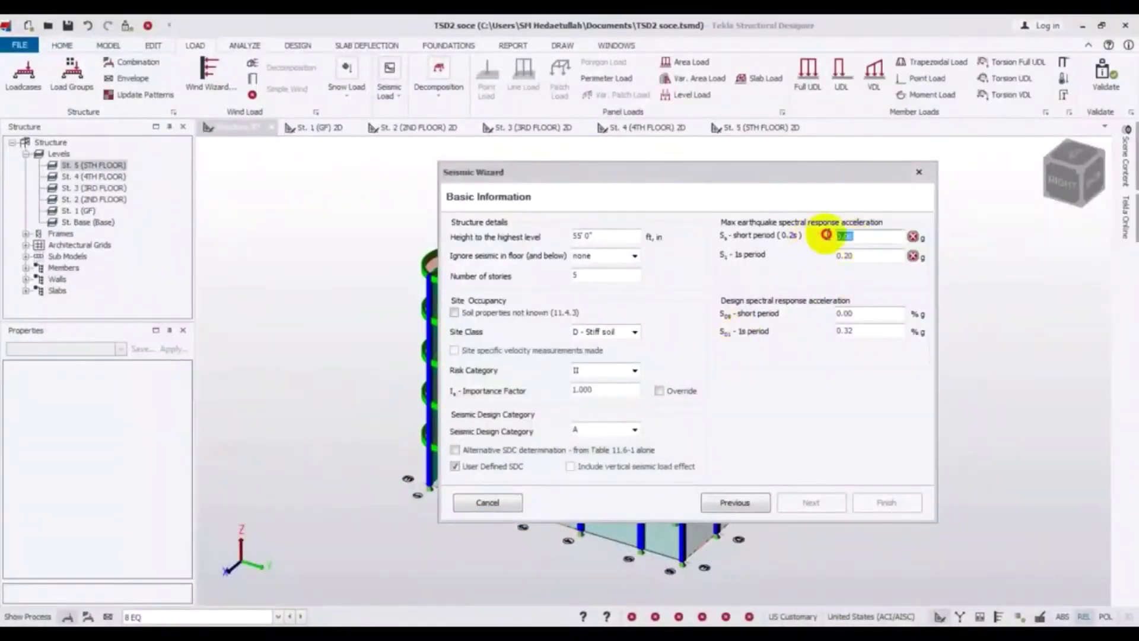
pyautogui.click(845, 236)
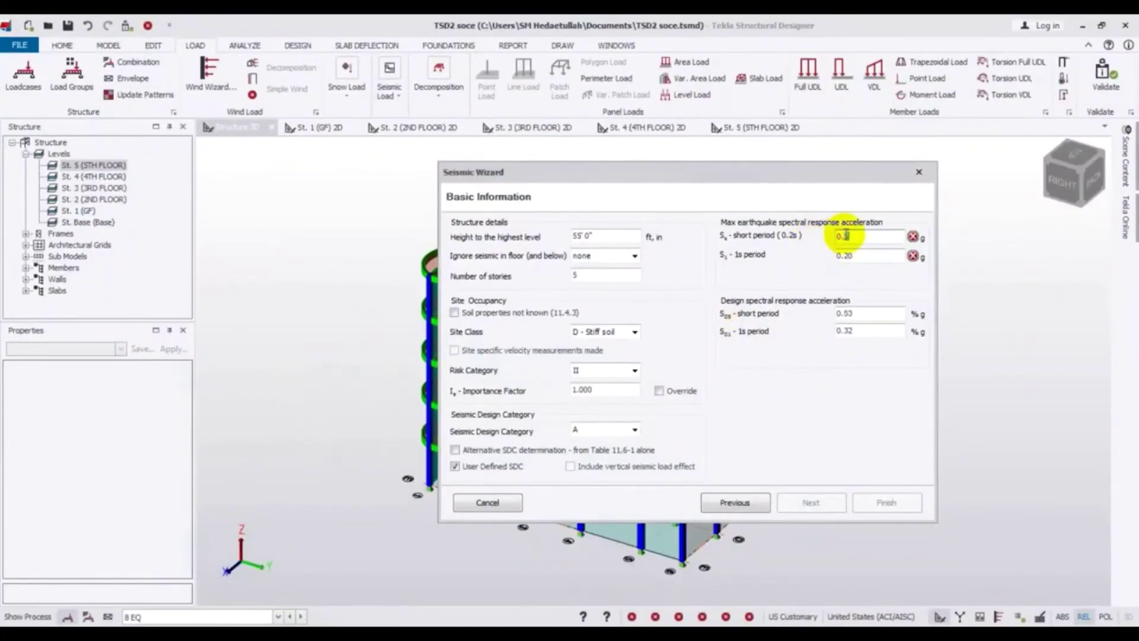
pyautogui.write('5')
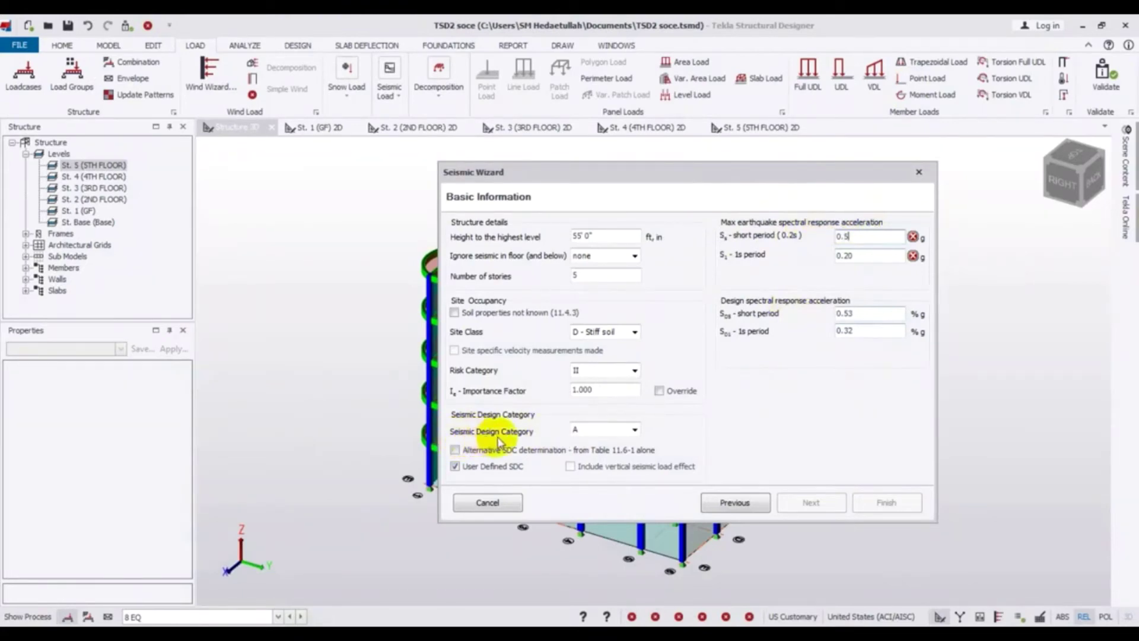
# Turn off the user-defined seismic design category and enable the alternative SDC determination from Table 11.6-1 alone.
pyautogui.click(587, 432)
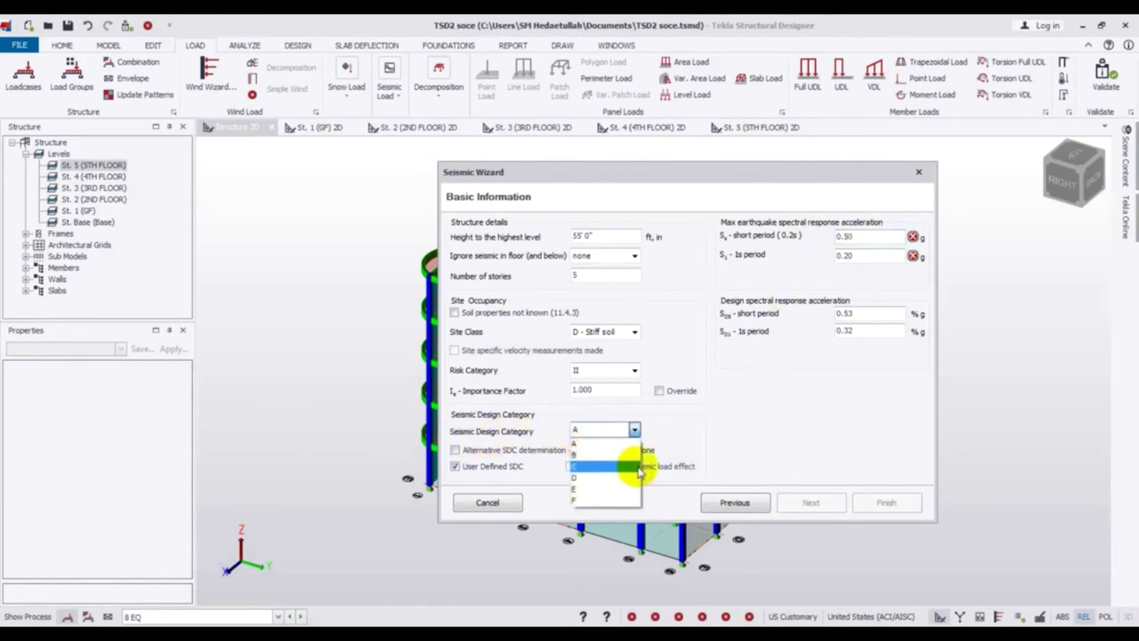
pyautogui.click(456, 466)
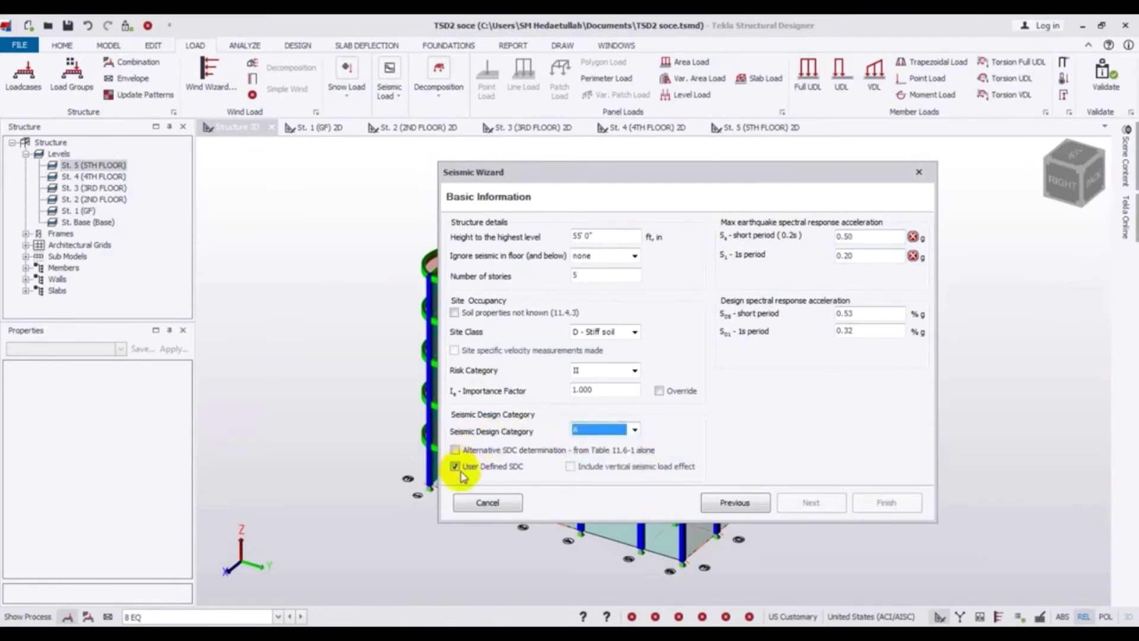
pyautogui.click(454, 468)
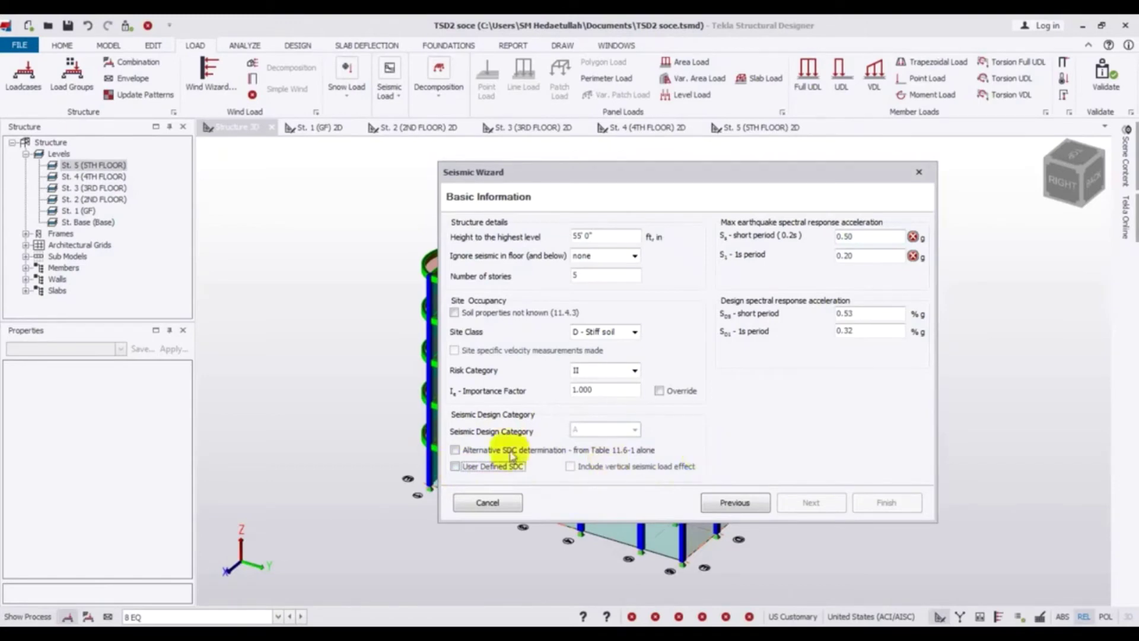
pyautogui.click(455, 451)
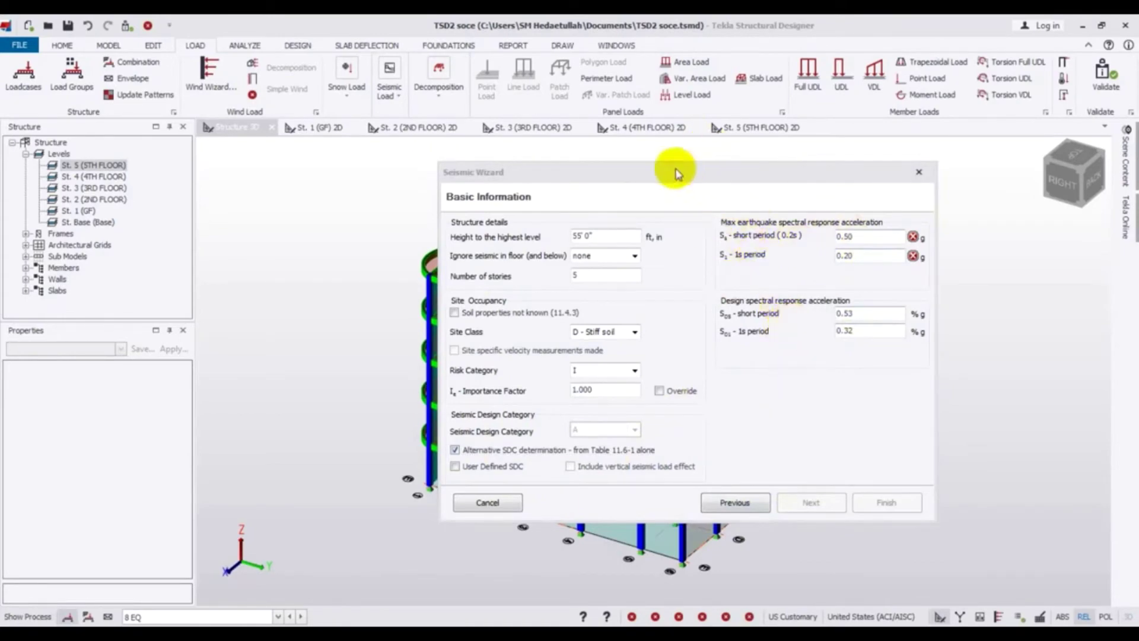
# Set the S1 1s-period maximum earthquake spectral response acceleration to 1.
pyautogui.moveTo(676, 171); pyautogui.dragTo(661, 172)
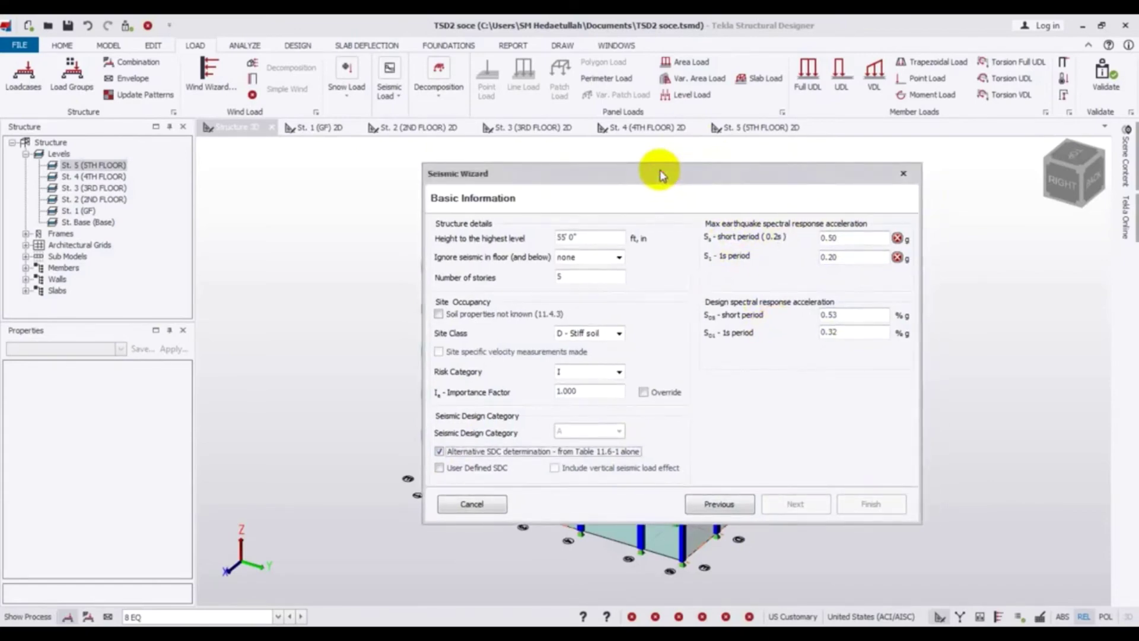
pyautogui.moveTo(675, 178); pyautogui.dragTo(669, 178)
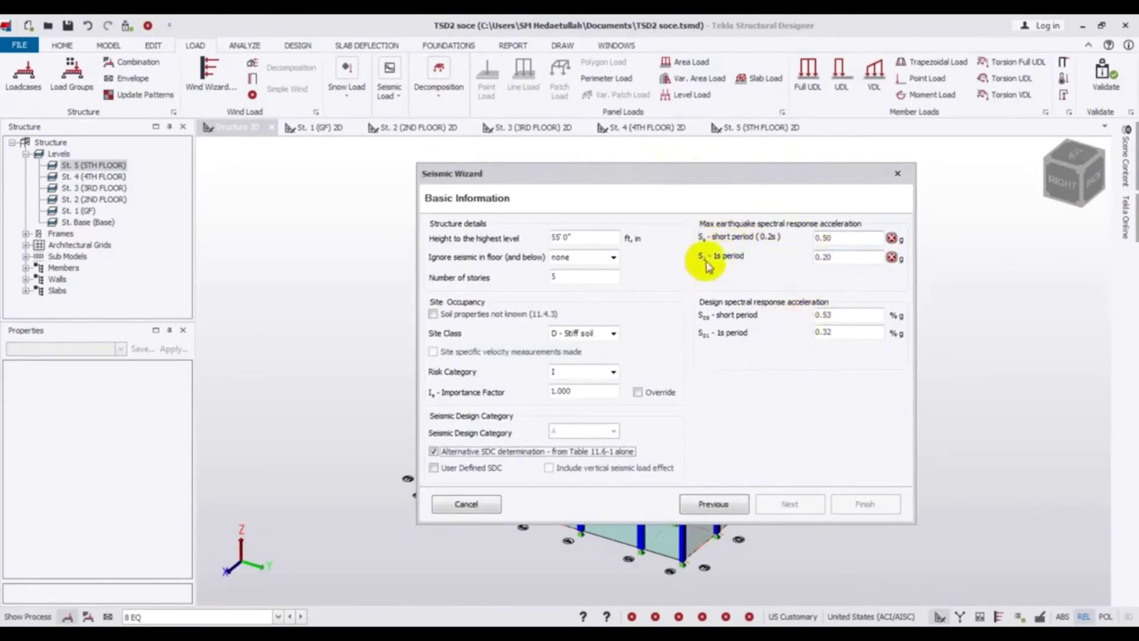
pyautogui.moveTo(845, 258); pyautogui.dragTo(760, 259)
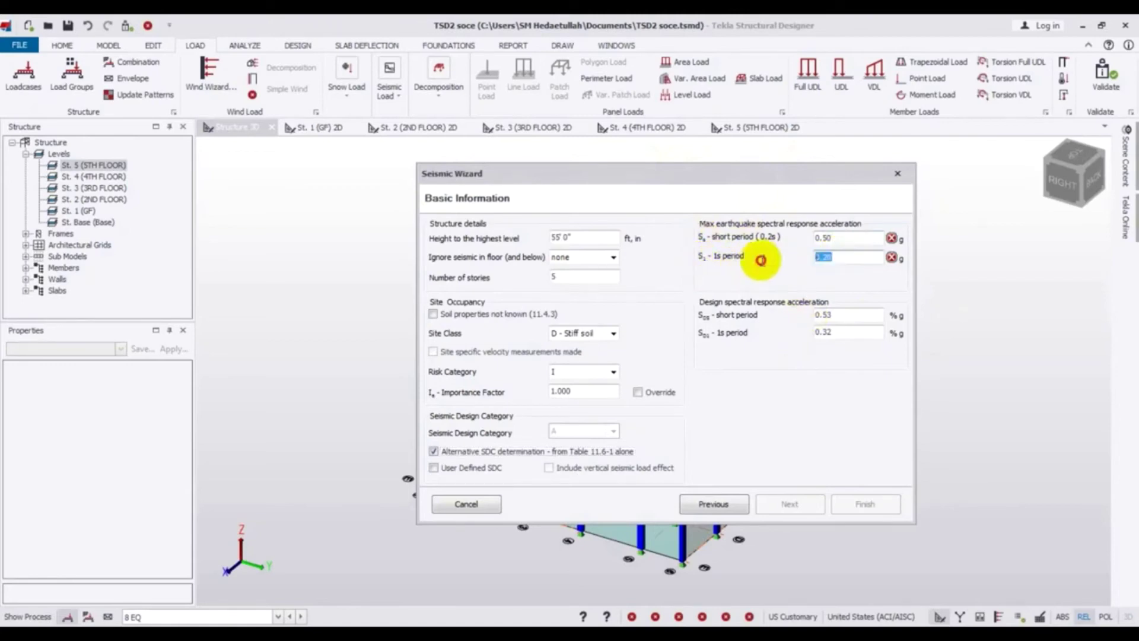
pyautogui.write('1')
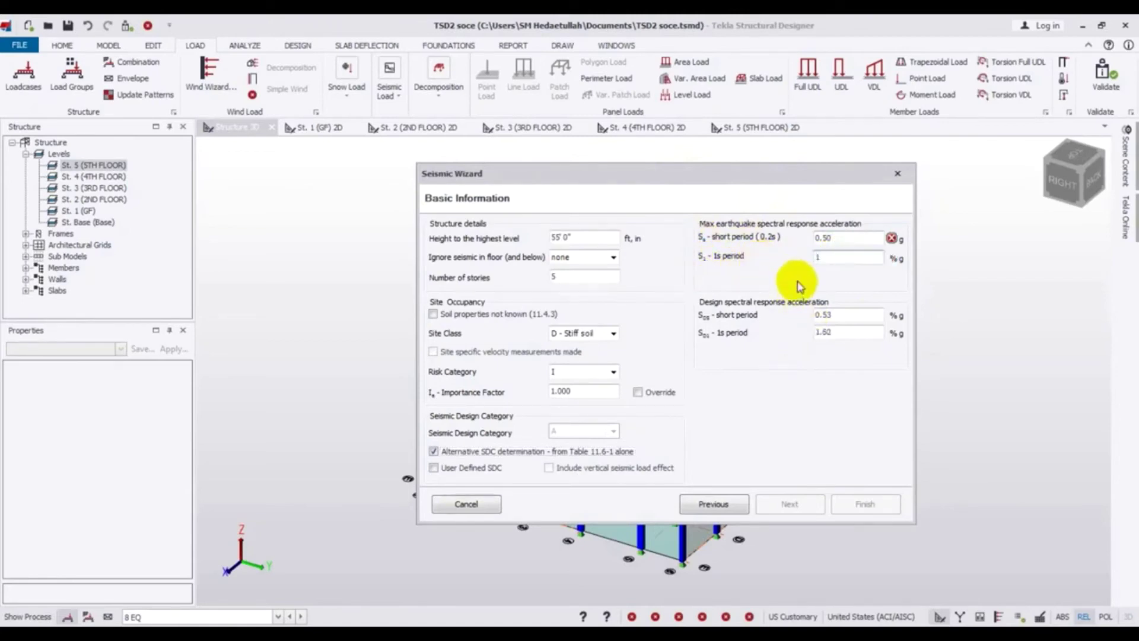
# Set the Ss short-period (0.2s) maximum earthquake spectral response acceleration to 2.5 and continue to the seismic loading page.
pyautogui.moveTo(845, 238); pyautogui.dragTo(765, 240)
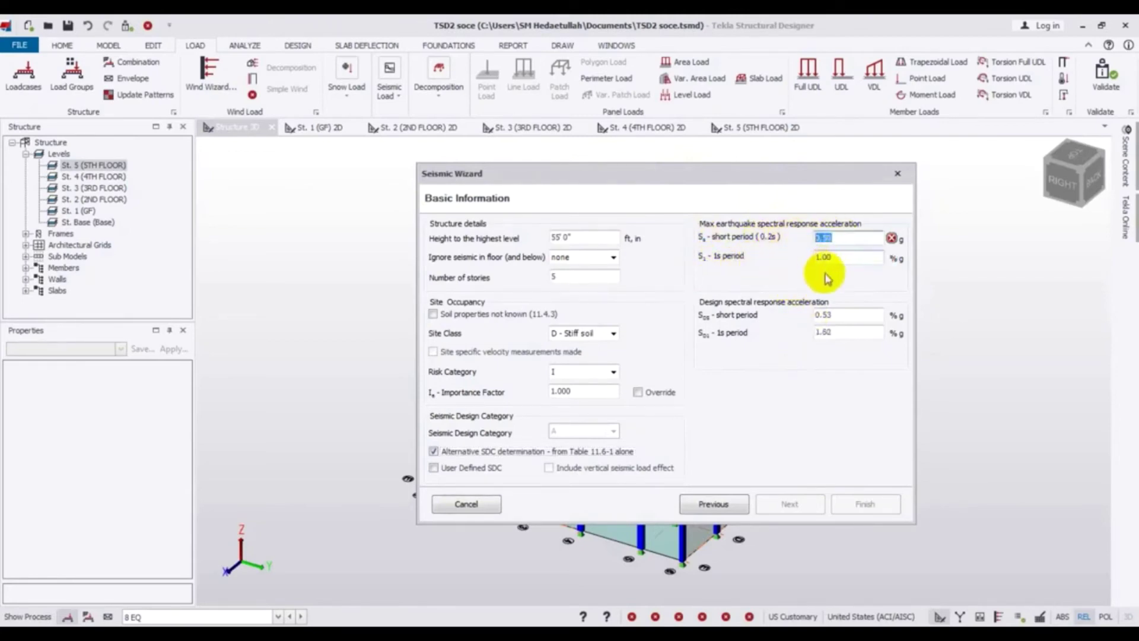
pyautogui.write('3')
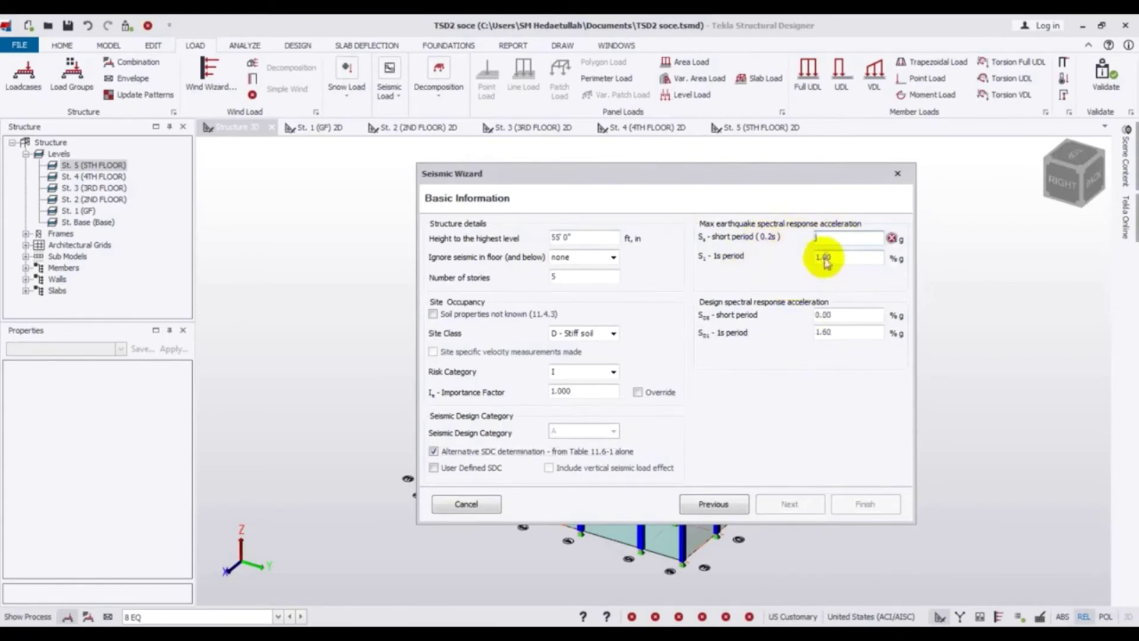
pyautogui.write('.2')
pyautogui.write('5')
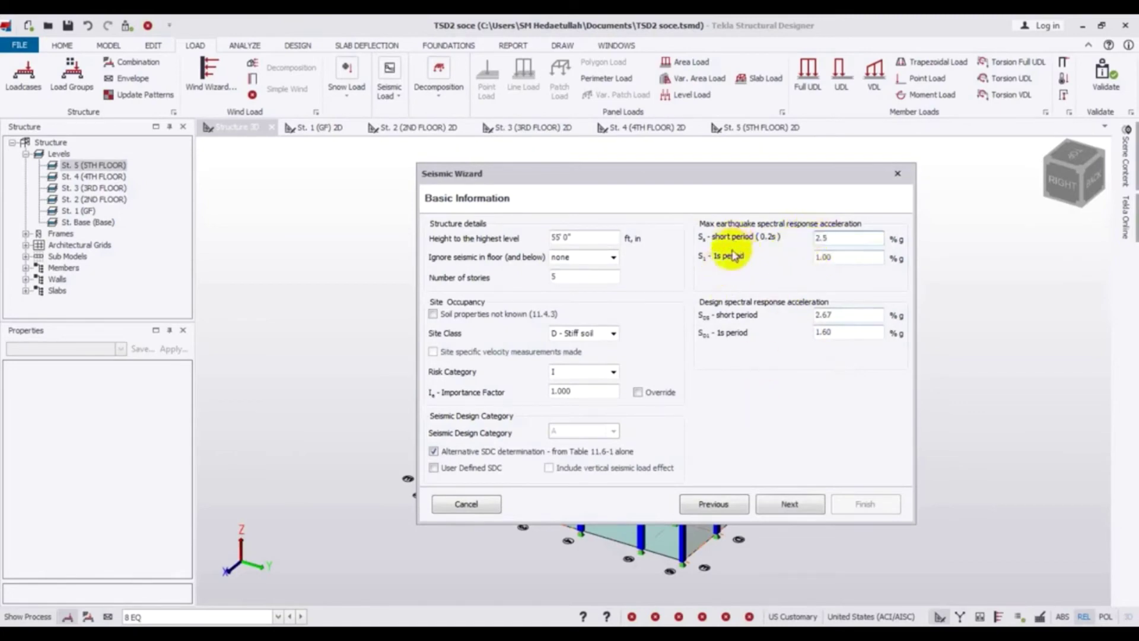
pyautogui.click(694, 184)
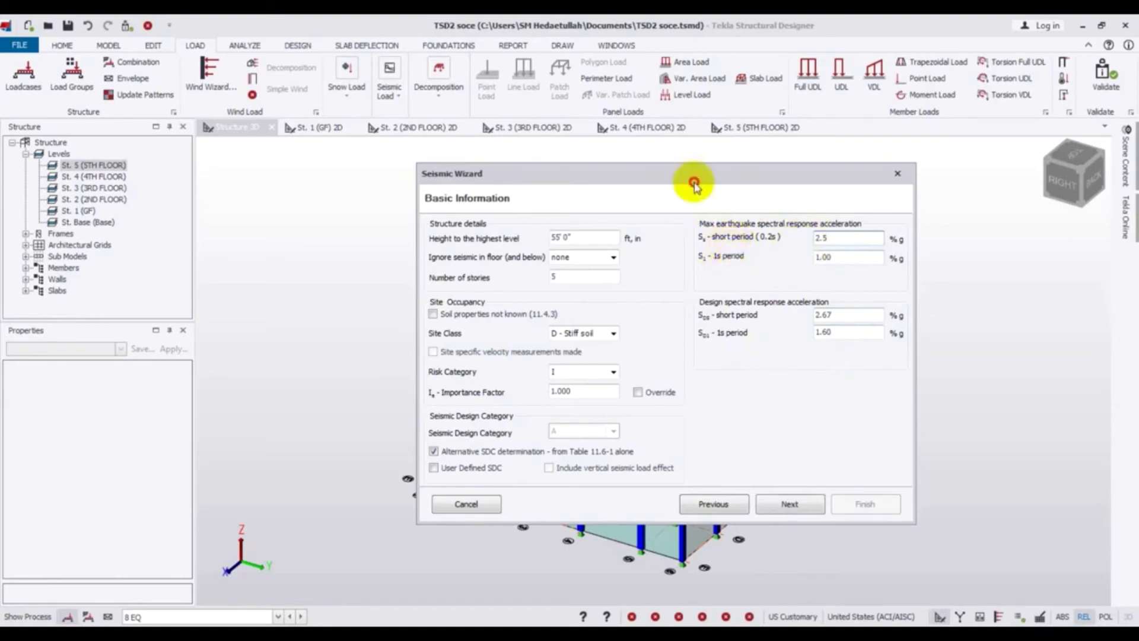
pyautogui.moveTo(694, 184)
pyautogui.mouseDown()
pyautogui.moveTo(692, 162)
pyautogui.moveTo(697, 187)
pyautogui.mouseUp()
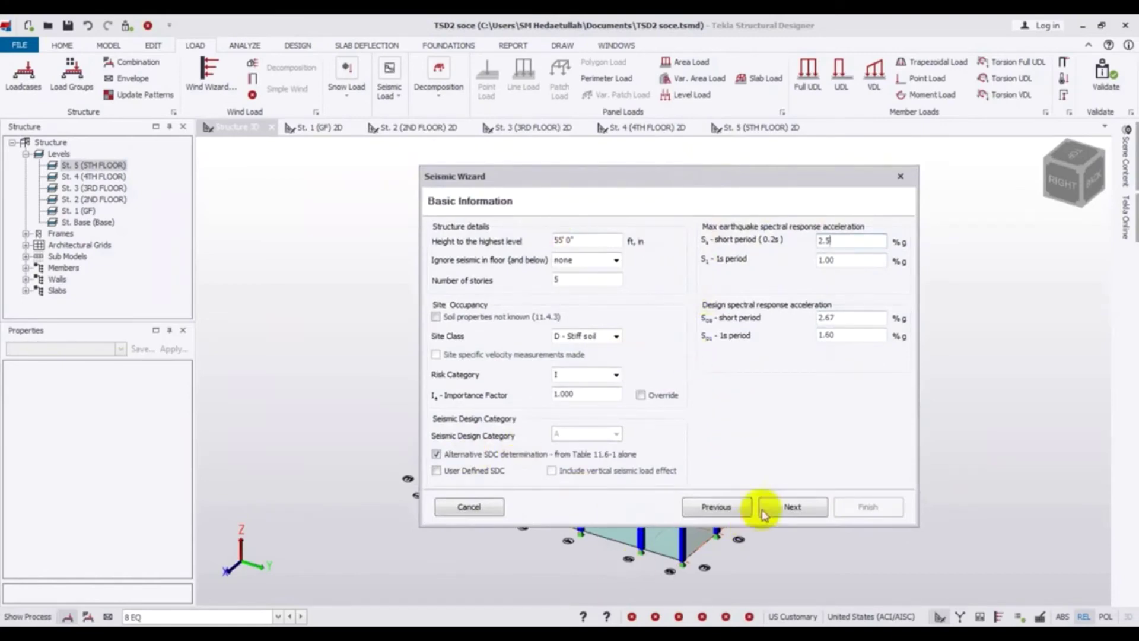
pyautogui.click(786, 507)
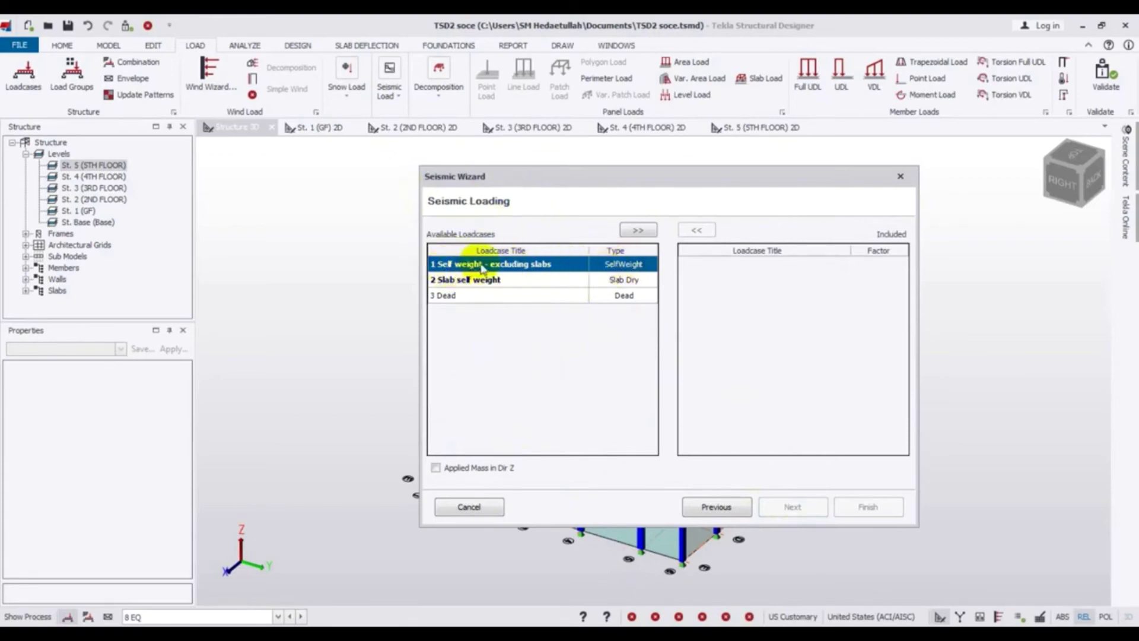
# Include the self weight excluding slabs, slab self weight and dead loadcases in the seismic loading and continue to the localization page.
pyautogui.click(637, 230)
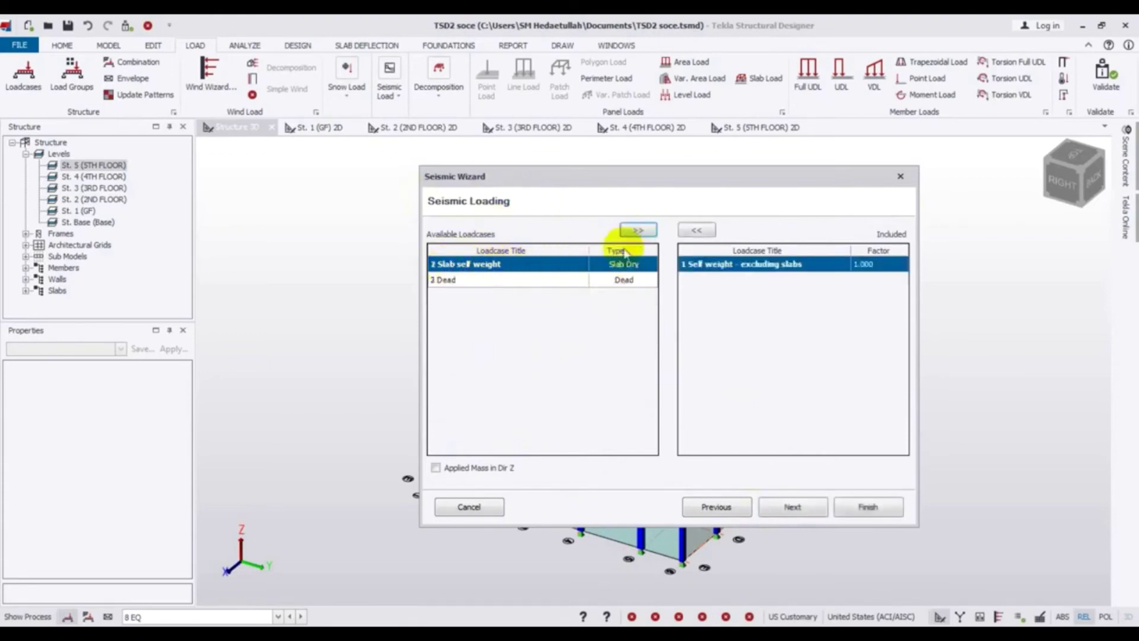
pyautogui.doubleClick(878, 264)
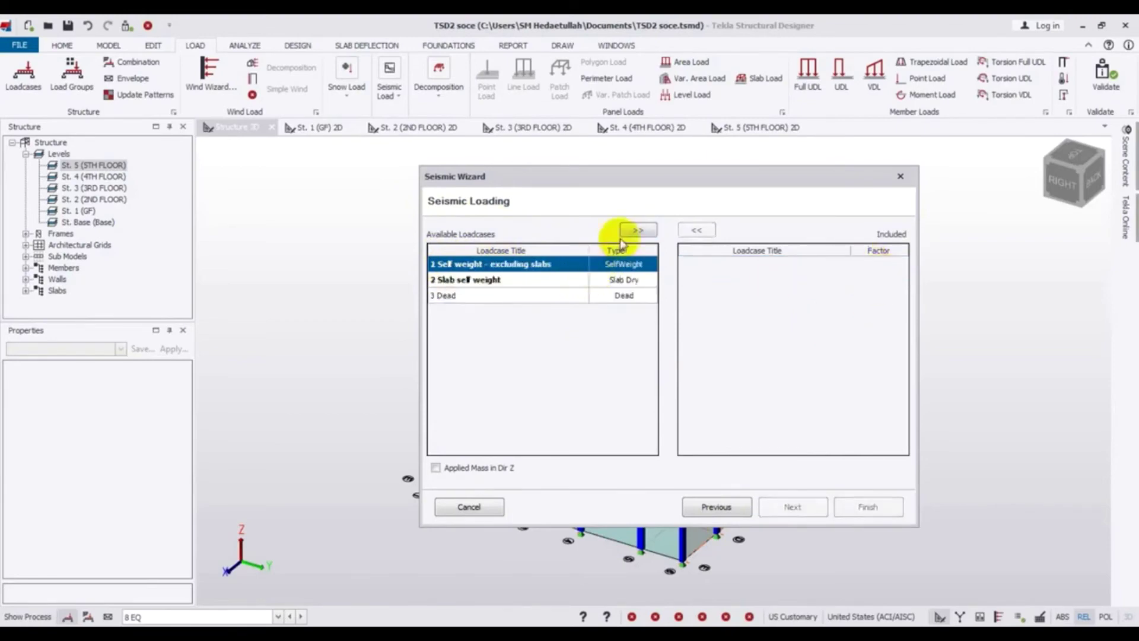
pyautogui.click(636, 231)
pyautogui.click(863, 265)
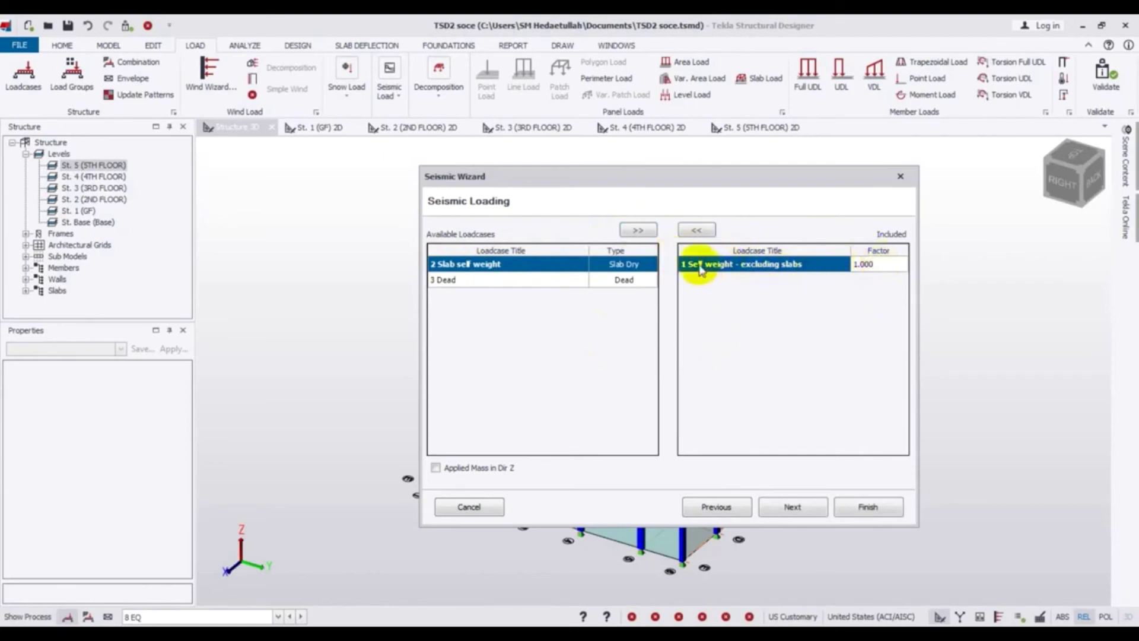
pyautogui.click(736, 306)
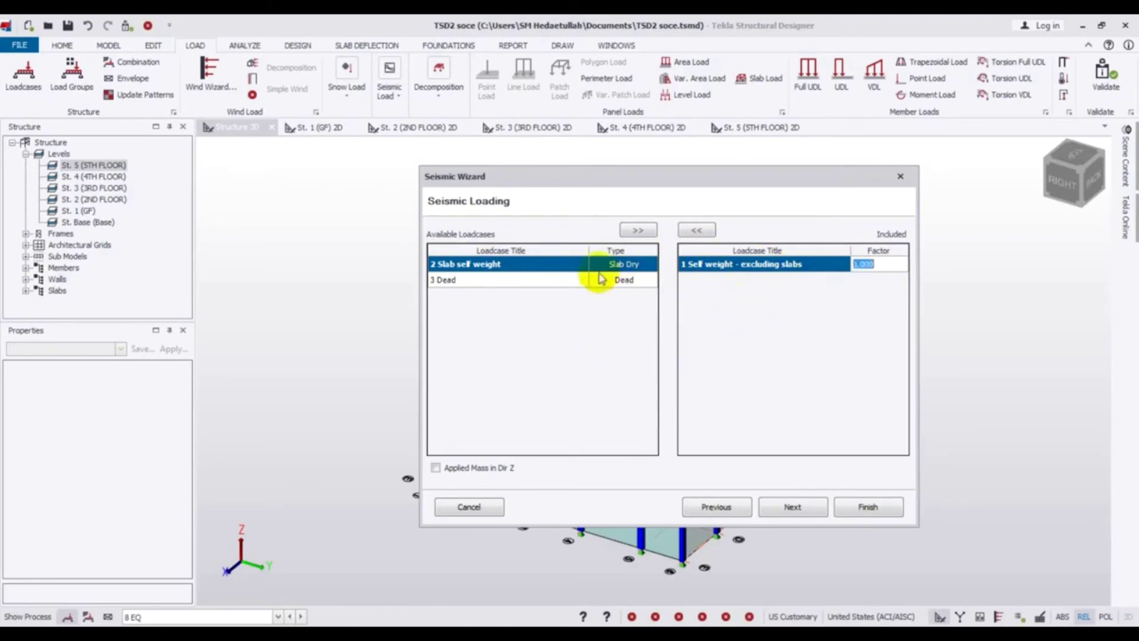
pyautogui.click(638, 231)
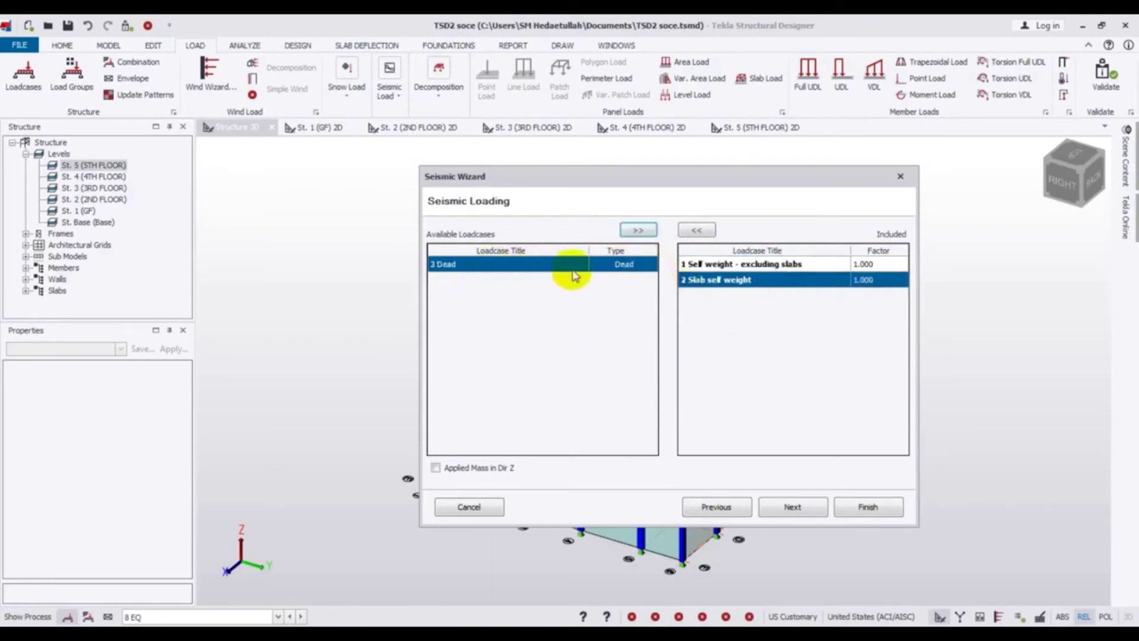
pyautogui.click(636, 231)
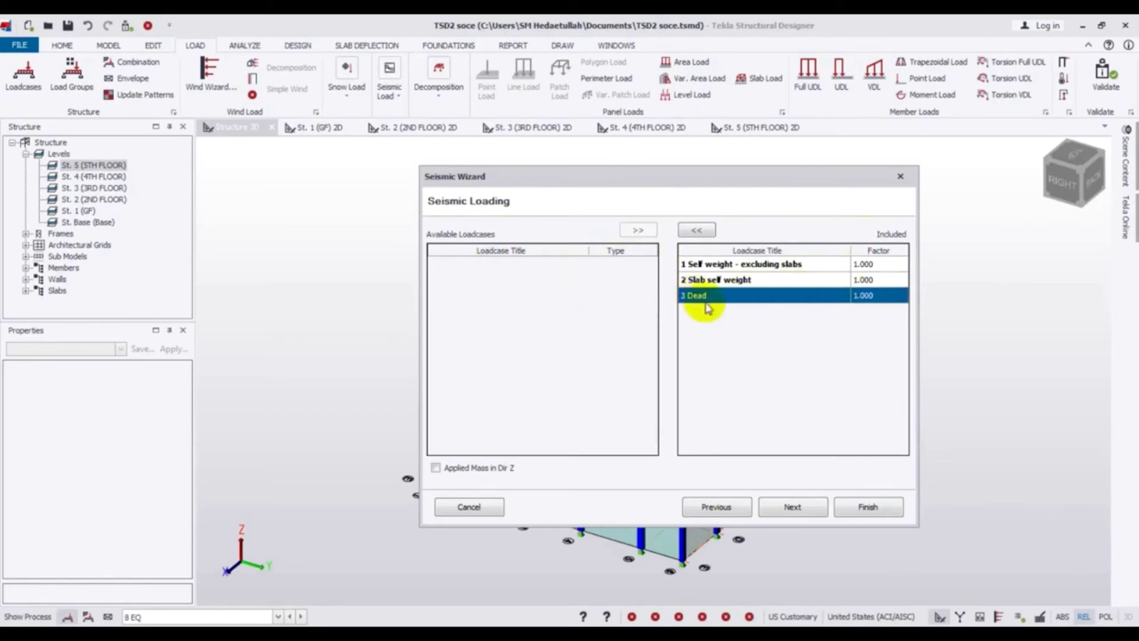
pyautogui.click(699, 236)
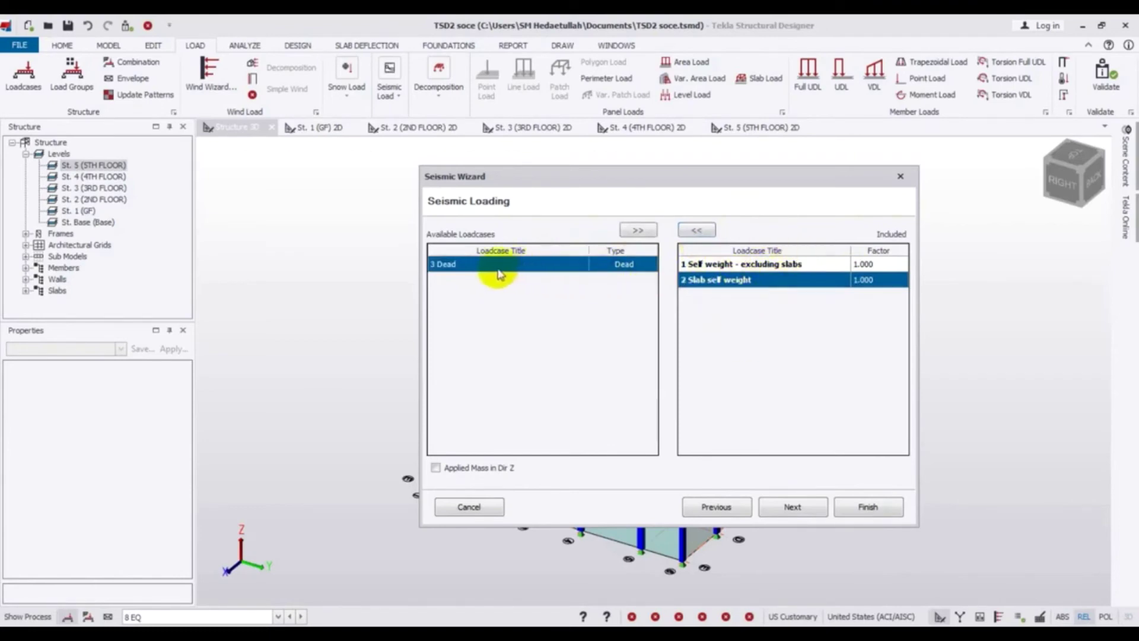
pyautogui.click(657, 229)
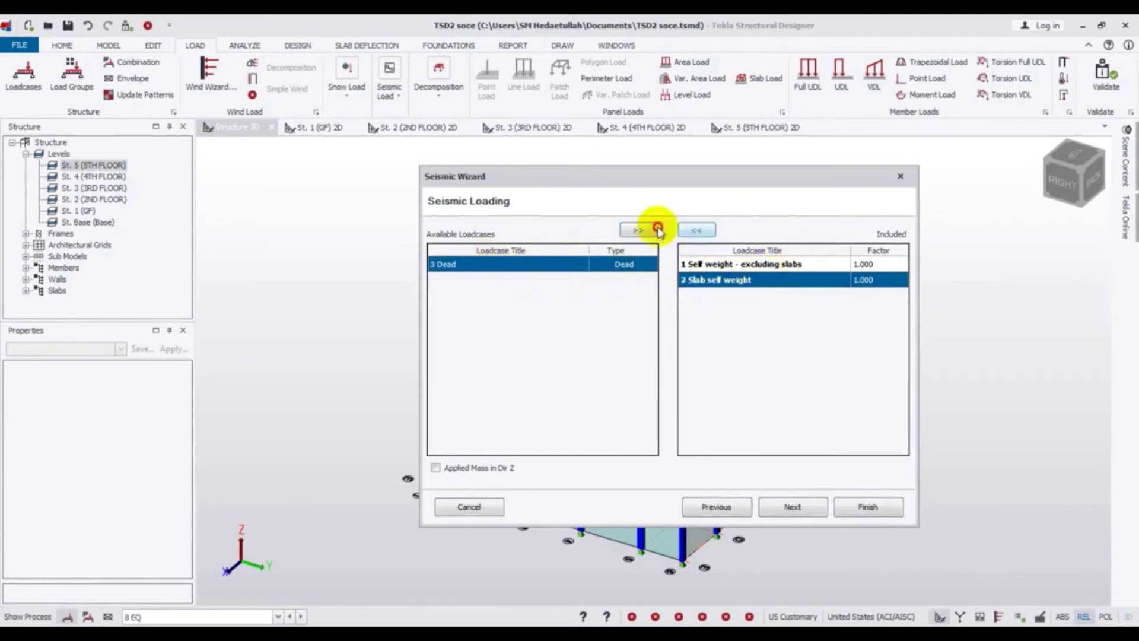
pyautogui.click(794, 507)
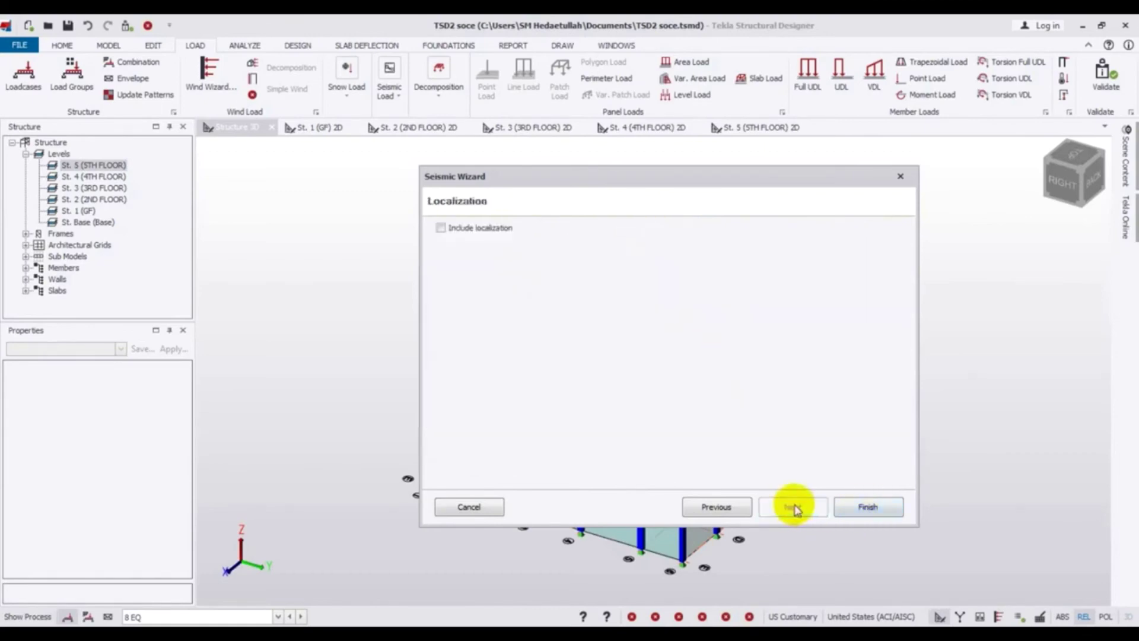
pyautogui.click(441, 228)
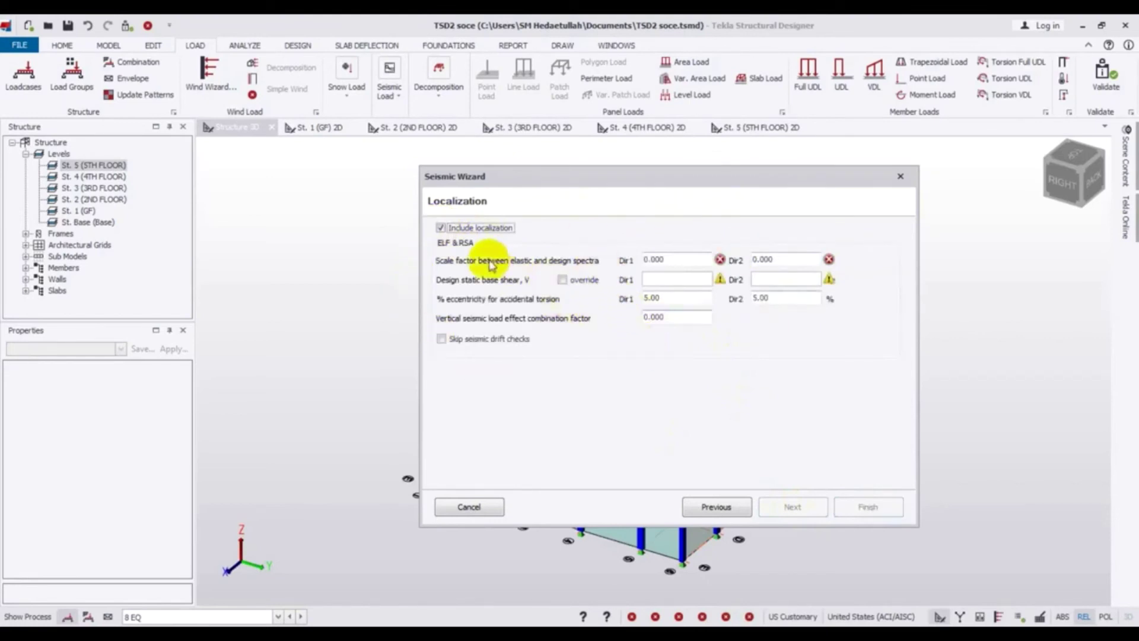
pyautogui.click(442, 228)
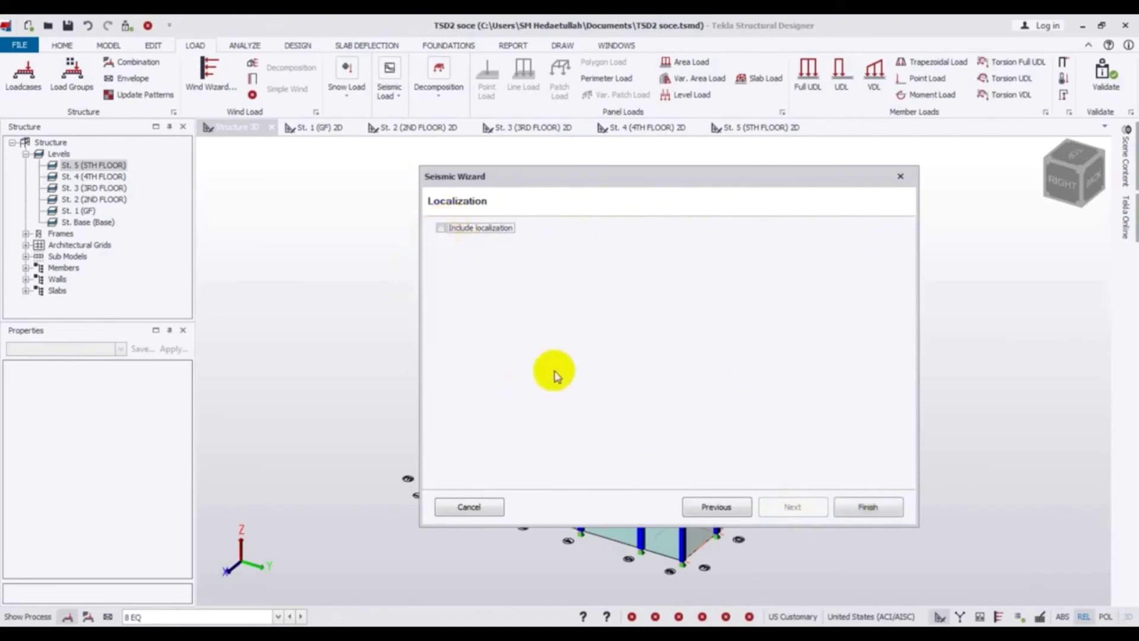
pyautogui.click(441, 228)
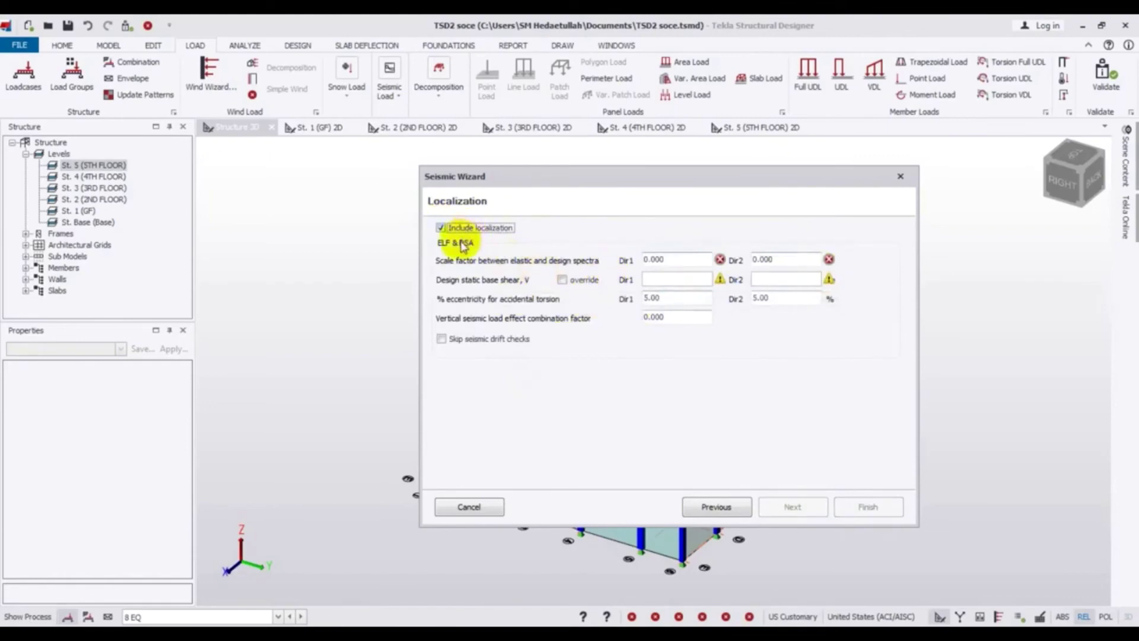
pyautogui.click(443, 339)
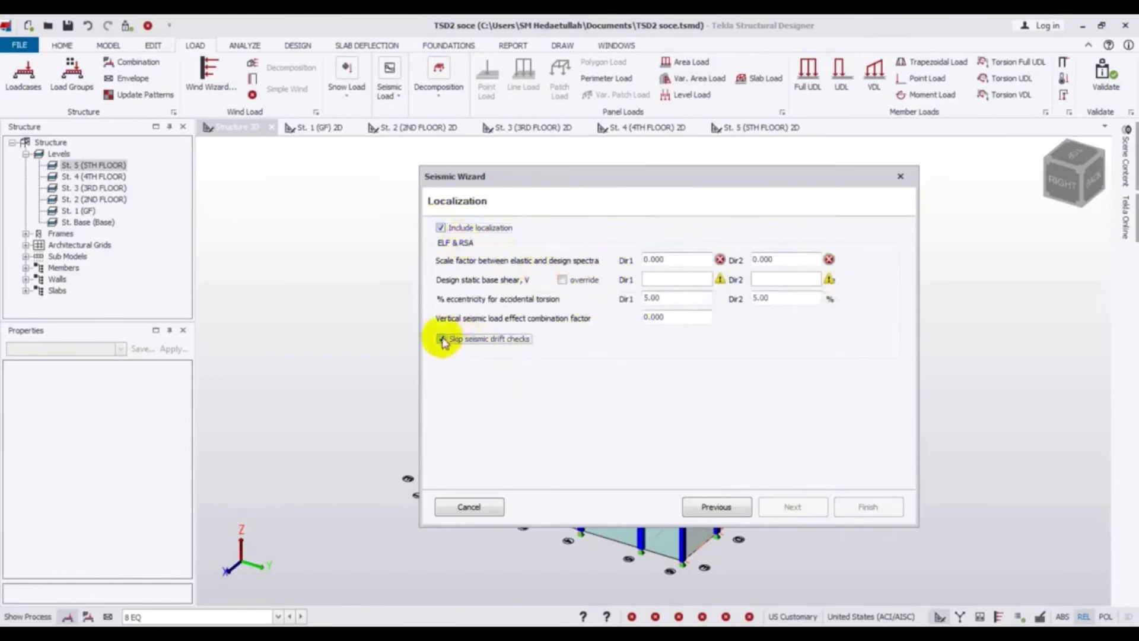
pyautogui.click(441, 228)
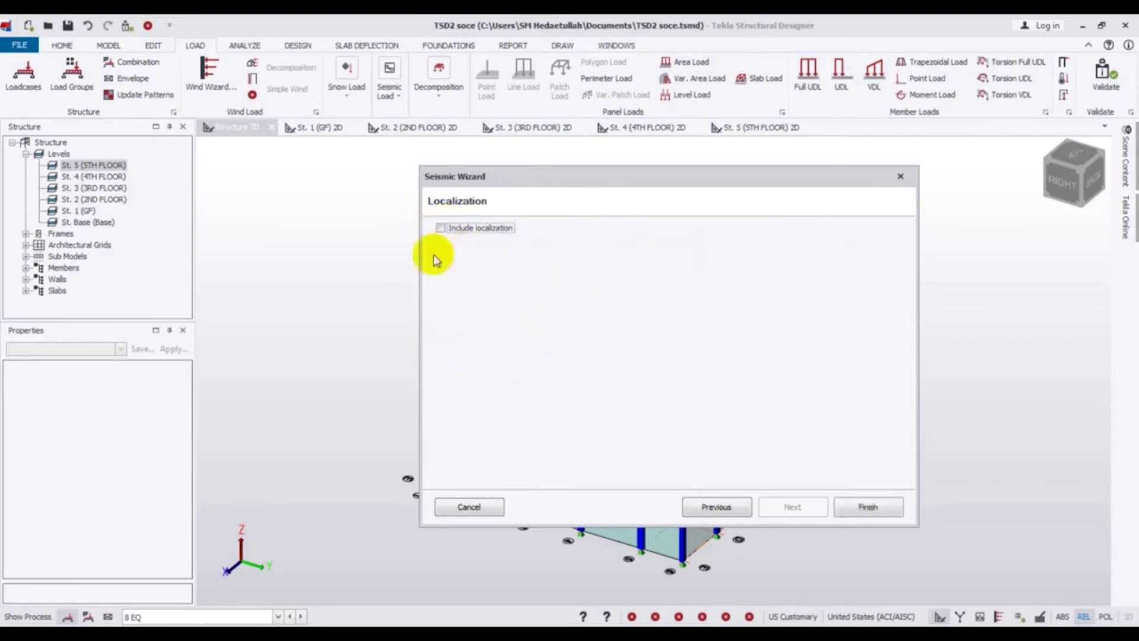
# Finish the Seismic Wizard without localization and generate all five listed ASD and LRFD seismic combinations, including ASD D+0.7E.
pyautogui.click(867, 508)
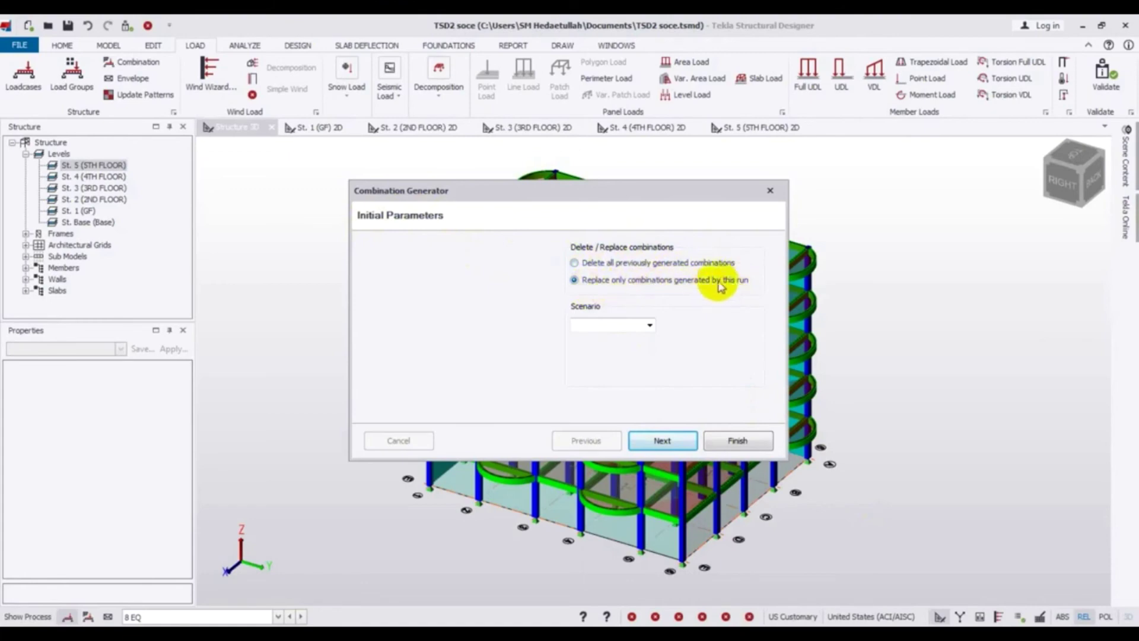
pyautogui.click(649, 326)
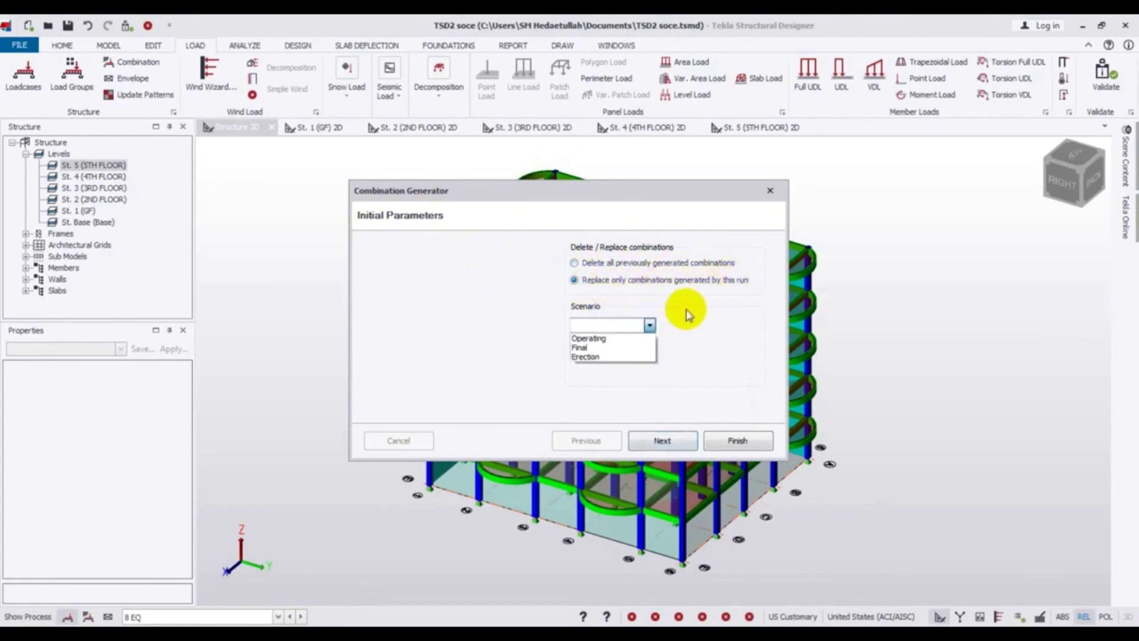
pyautogui.click(497, 350)
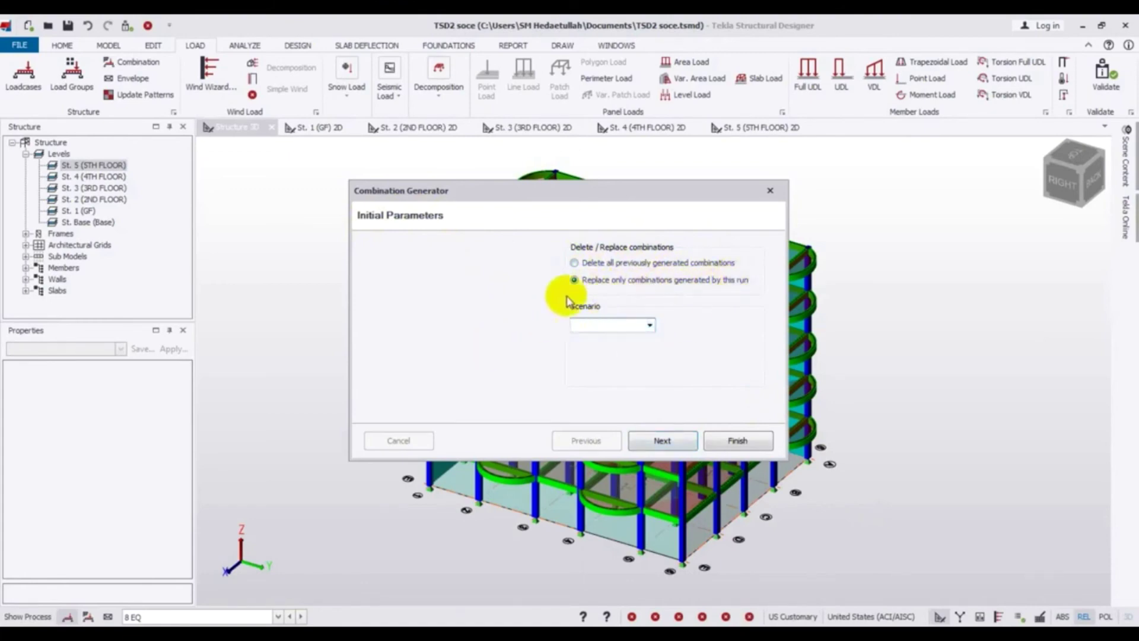
pyautogui.click(663, 442)
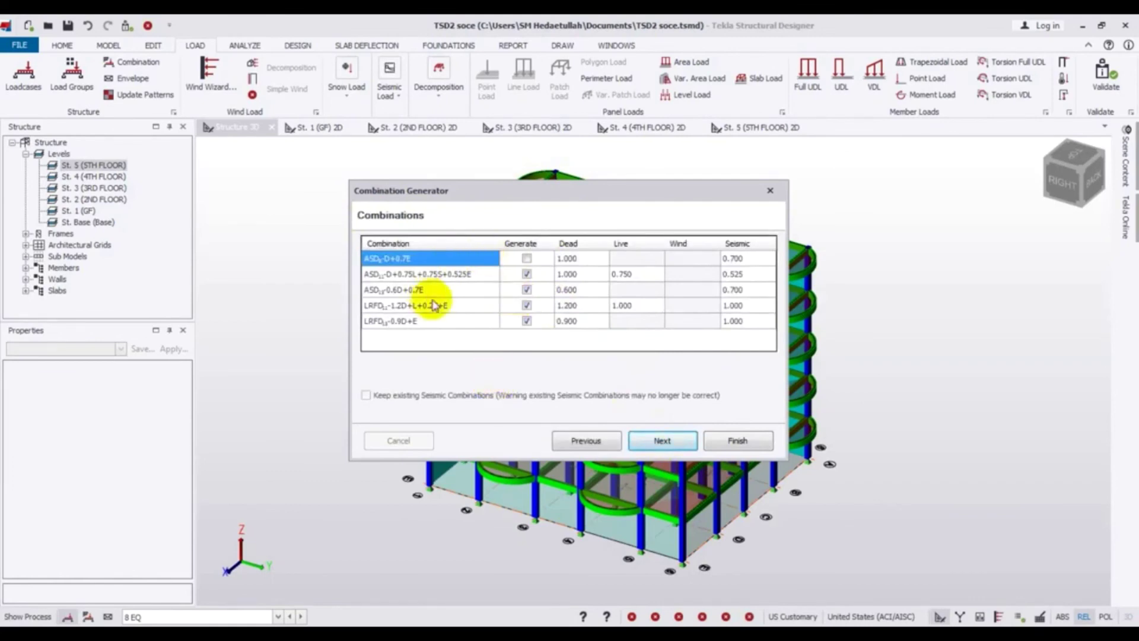
pyautogui.click(526, 259)
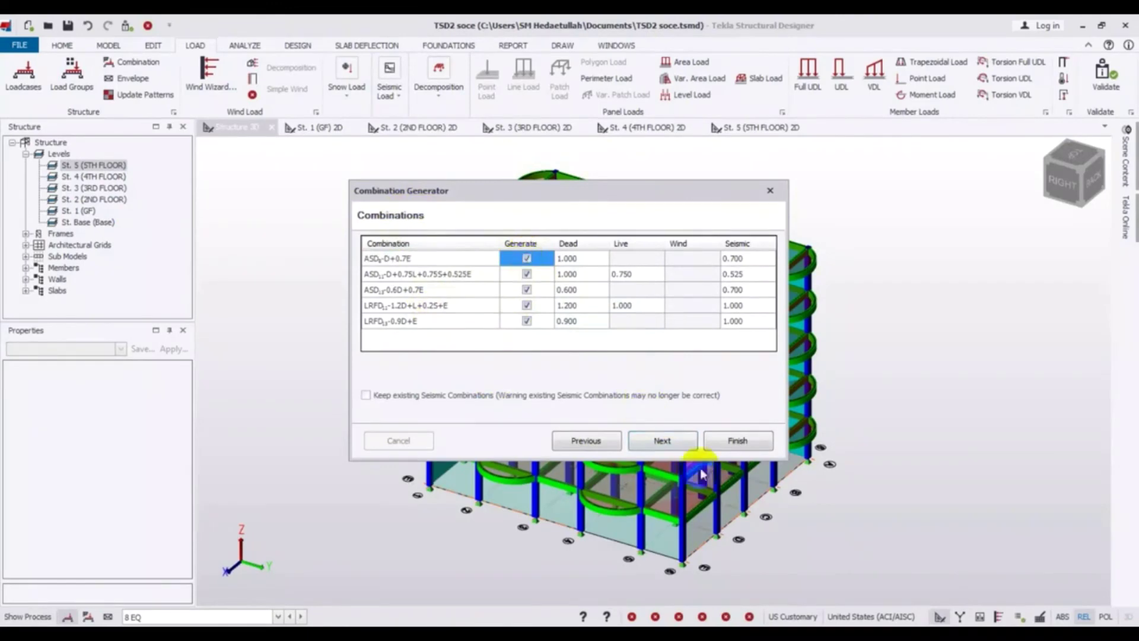
pyautogui.click(735, 442)
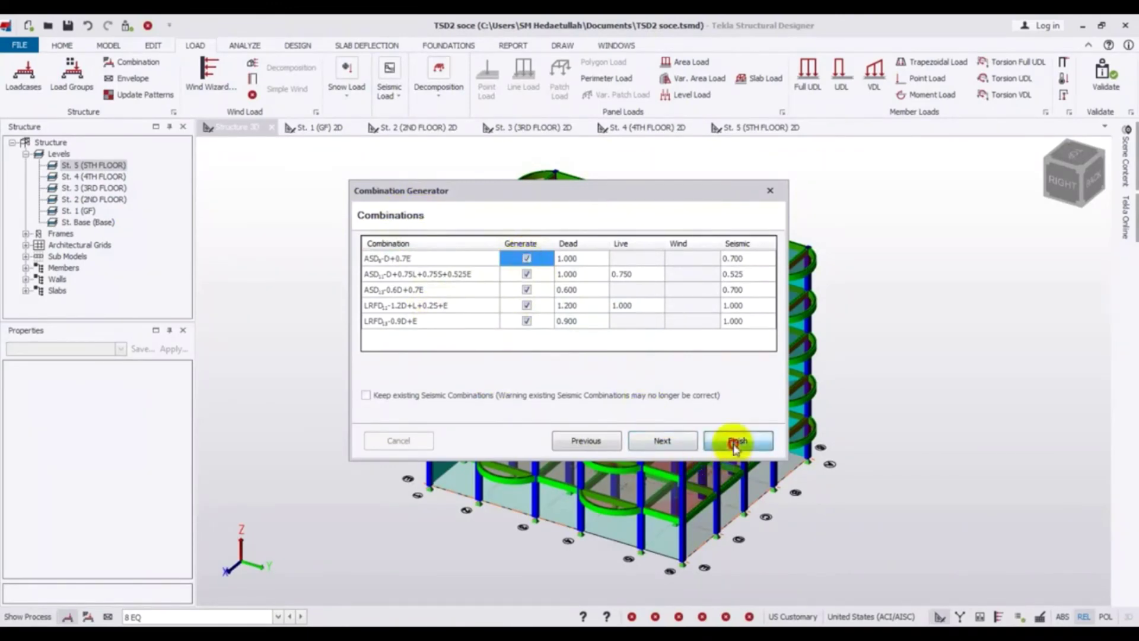
pyautogui.click(661, 442)
pyautogui.moveTo(770, 267); pyautogui.dragTo(775, 300)
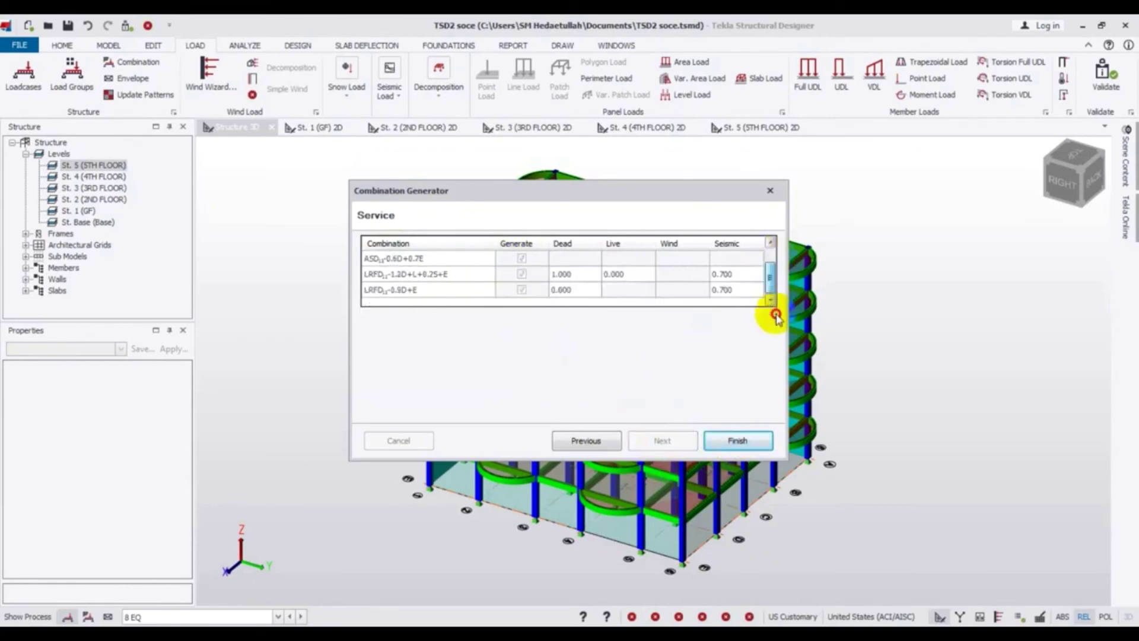
pyautogui.click(737, 440)
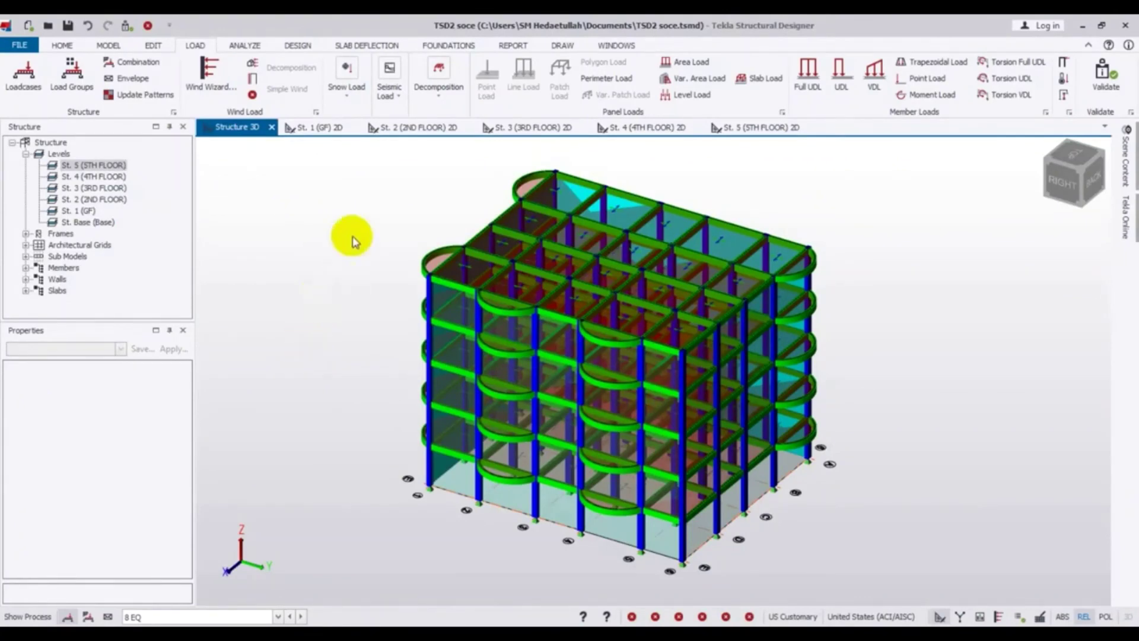
# Review the list of generated design combinations and check the Combination Generator's initial parameters without running it.
pyautogui.click(137, 61)
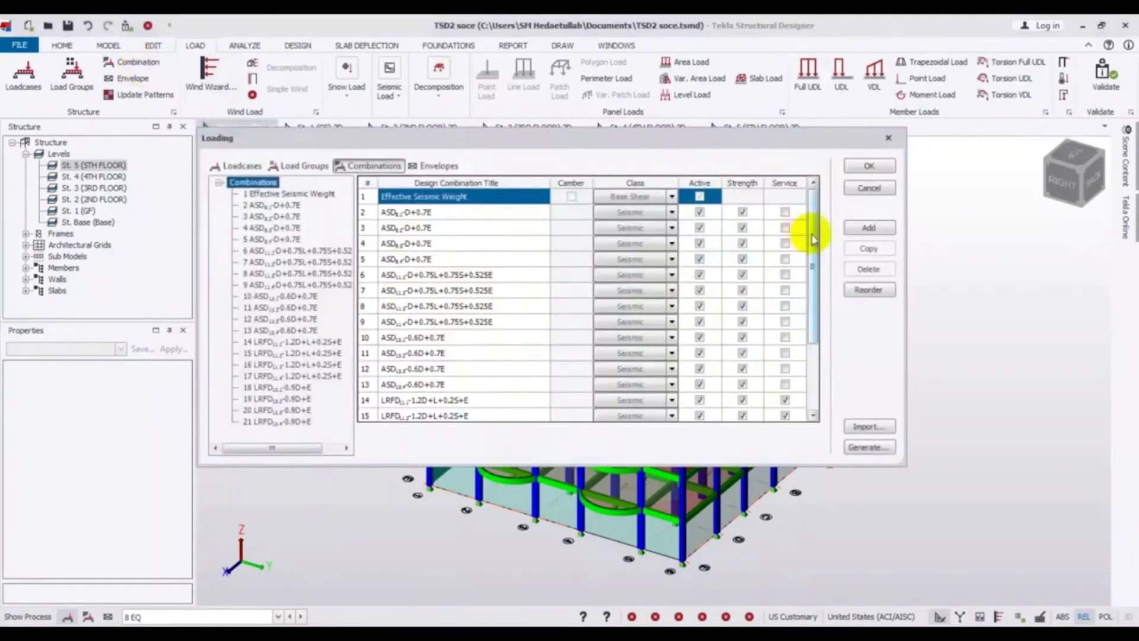
pyautogui.moveTo(806, 229); pyautogui.dragTo(814, 184)
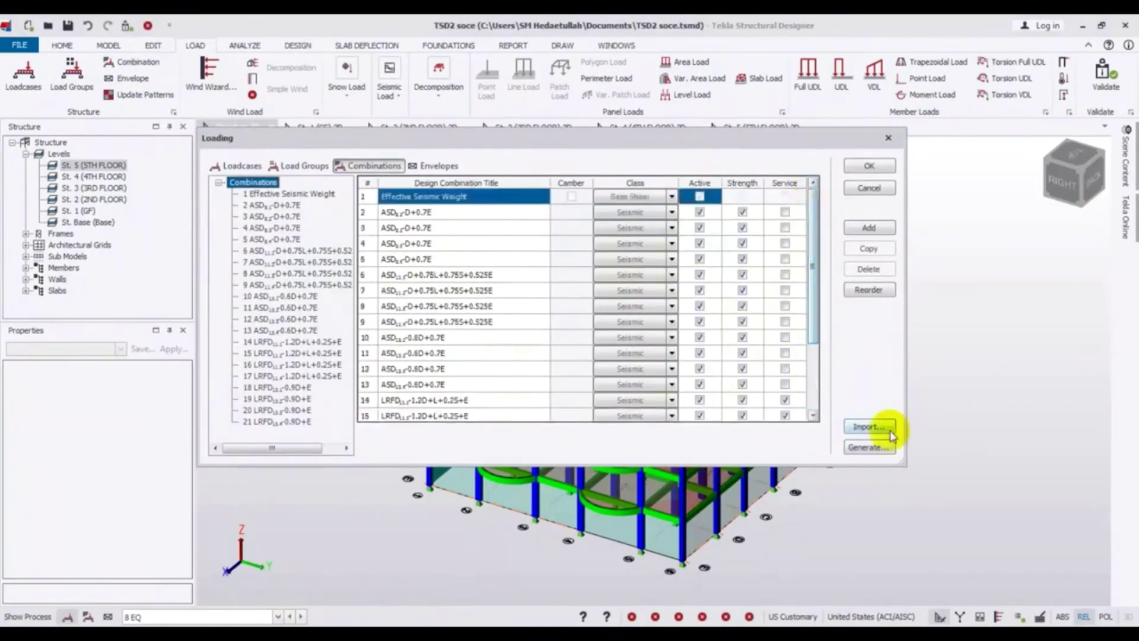
pyautogui.click(868, 449)
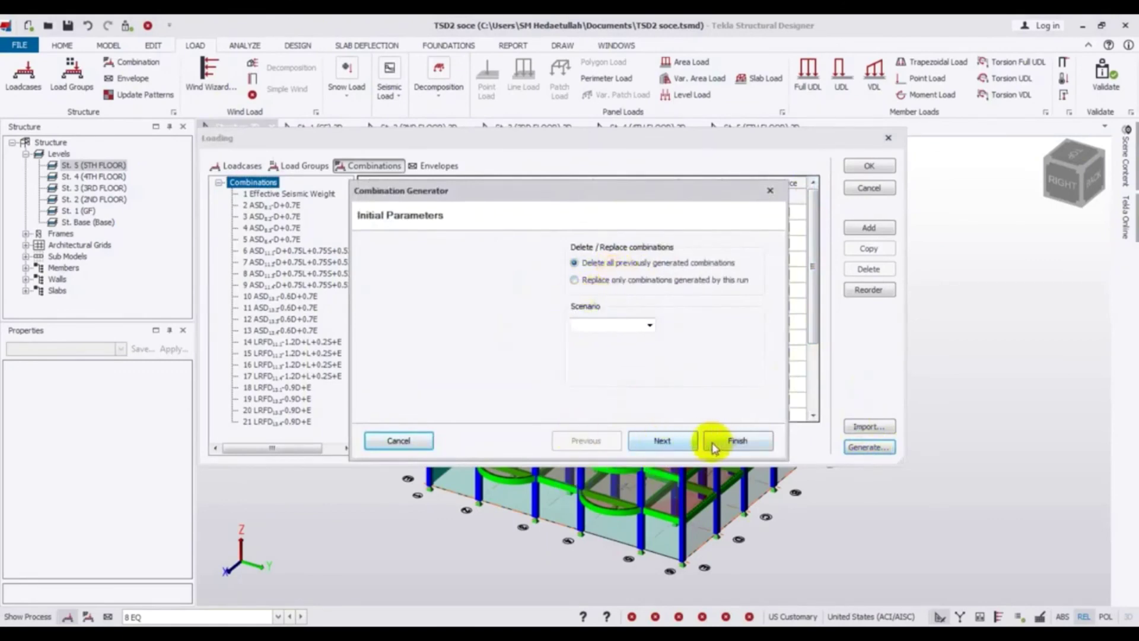
pyautogui.click(414, 442)
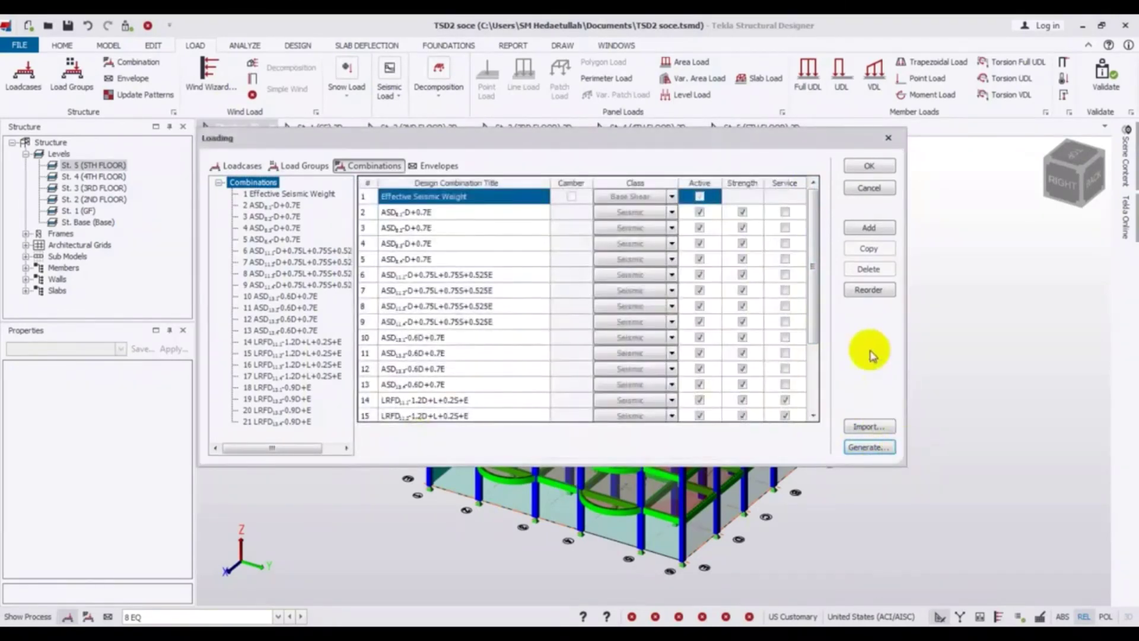
pyautogui.moveTo(817, 235); pyautogui.dragTo(818, 321)
pyautogui.click(872, 168)
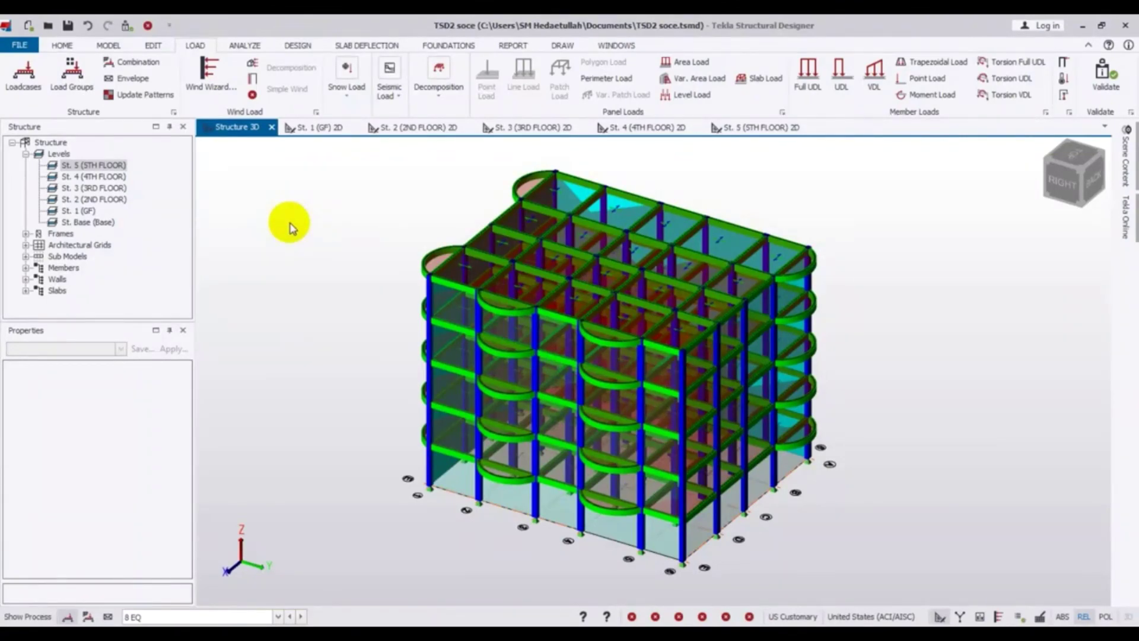
# Run the load decomposition on the building model.
pyautogui.click(440, 101)
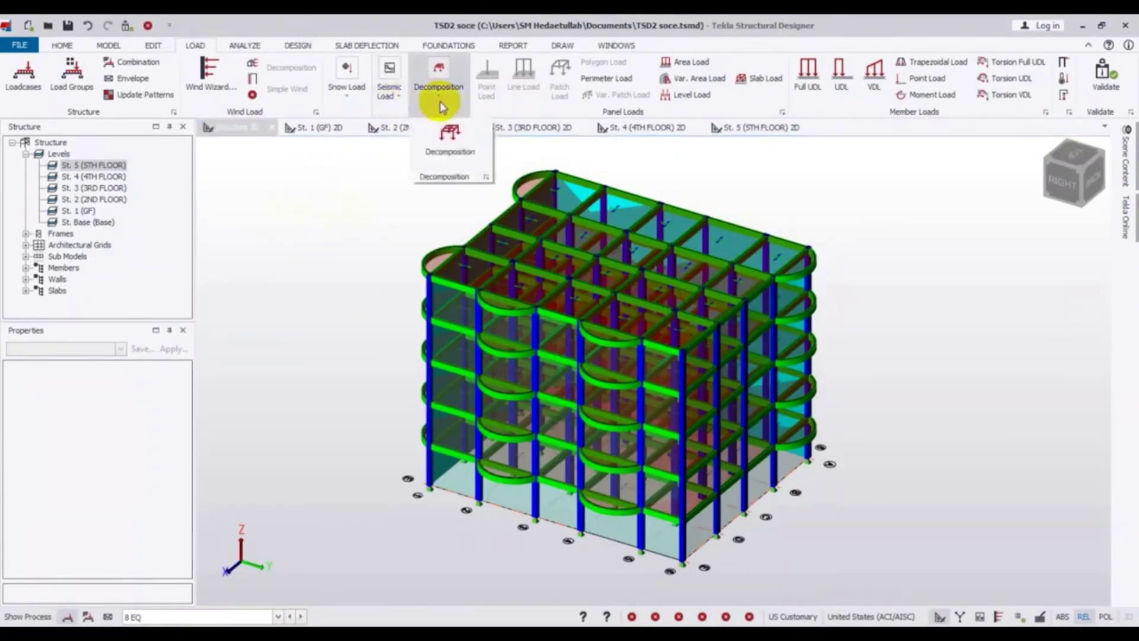
pyautogui.click(446, 147)
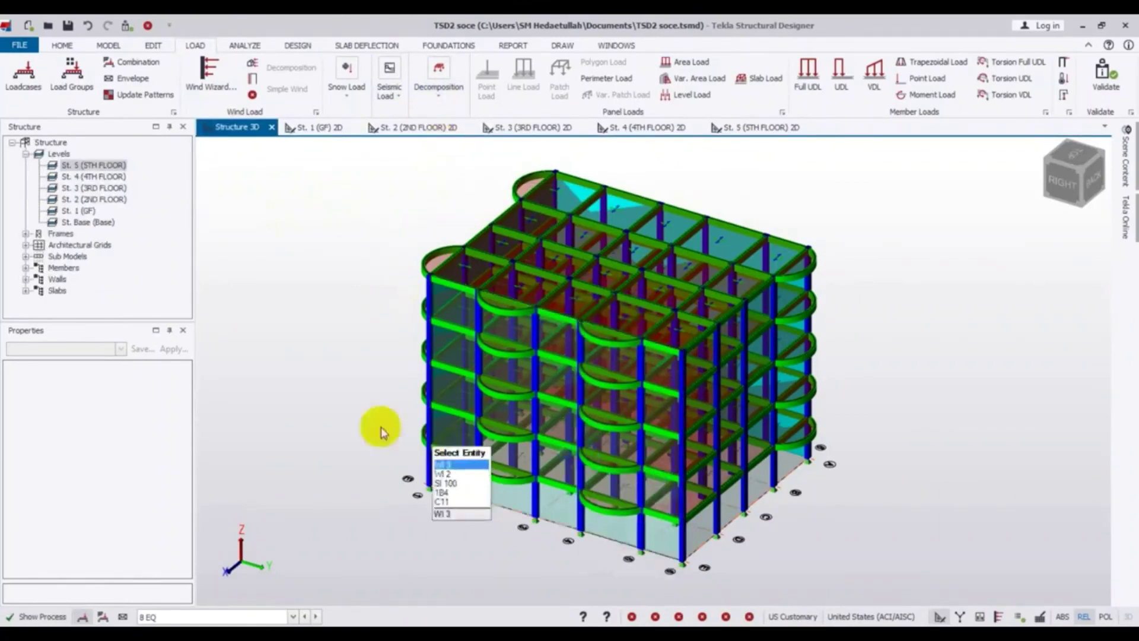
pyautogui.moveTo(334, 408); pyautogui.dragTo(329, 407, button='middle')
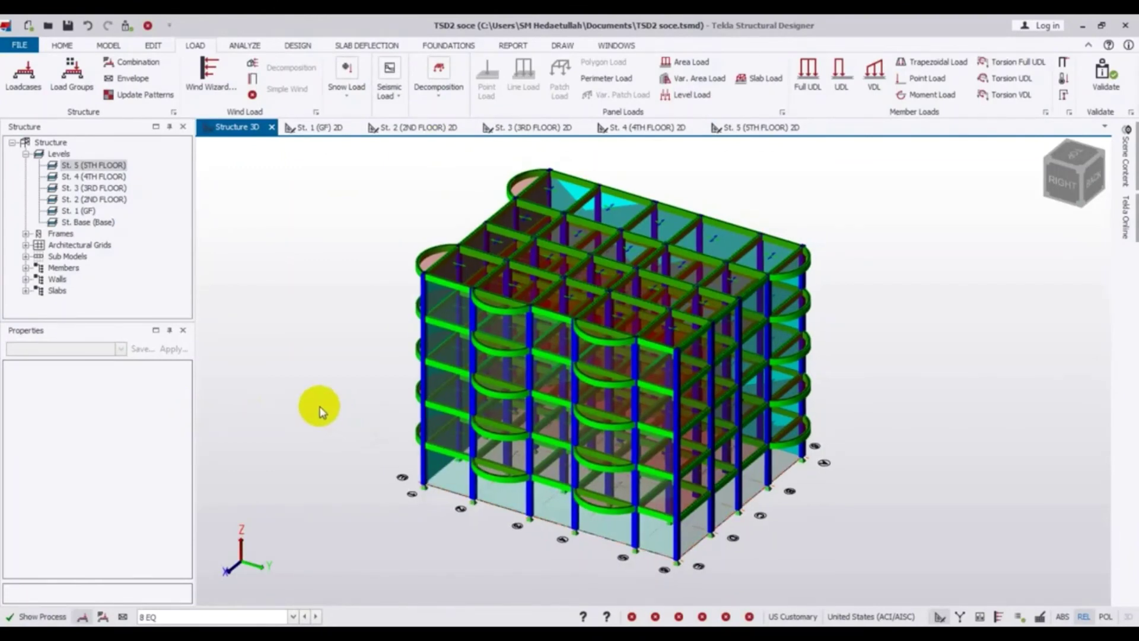
pyautogui.moveTo(315, 407); pyautogui.dragTo(340, 425, button='middle')
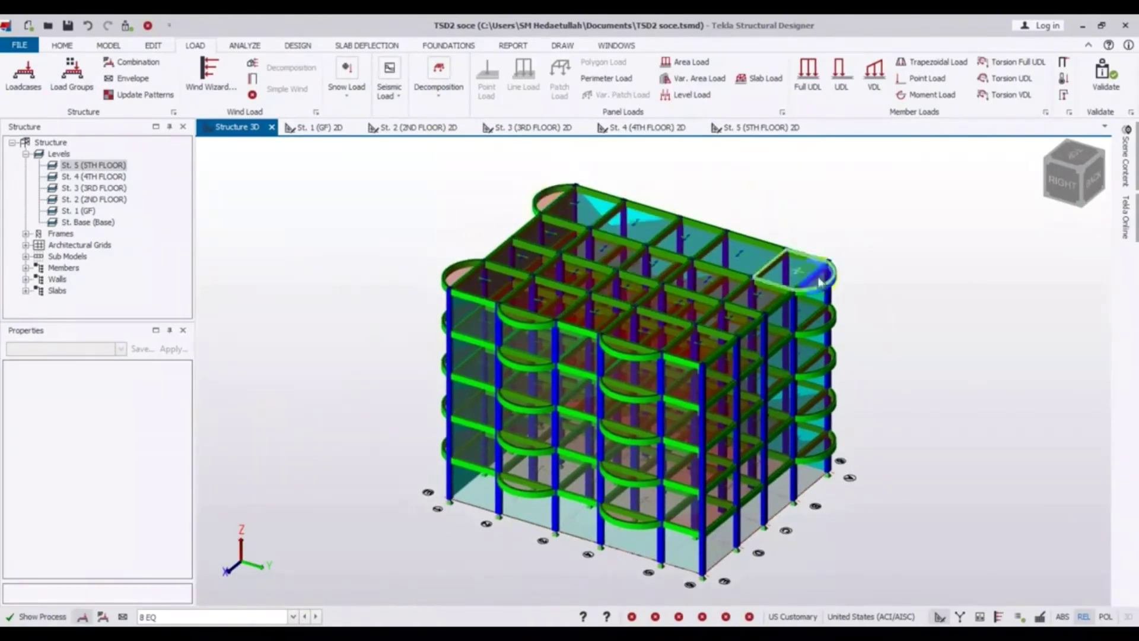
pyautogui.moveTo(879, 376); pyautogui.dragTo(861, 377, button='middle')
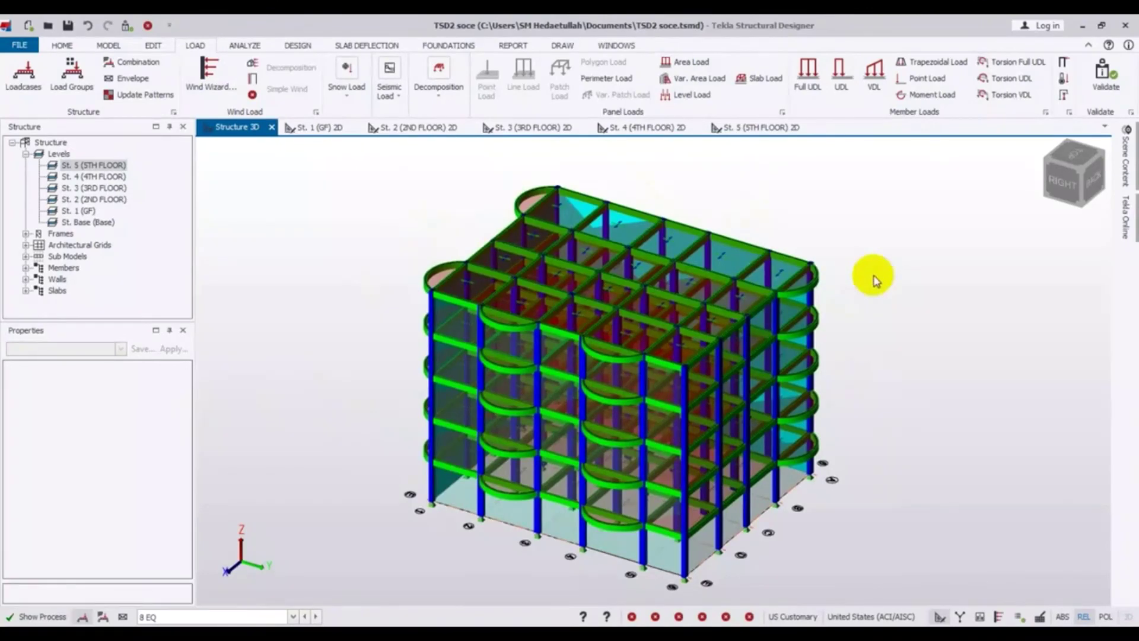
pyautogui.moveTo(890, 300); pyautogui.dragTo(883, 298, button='middle')
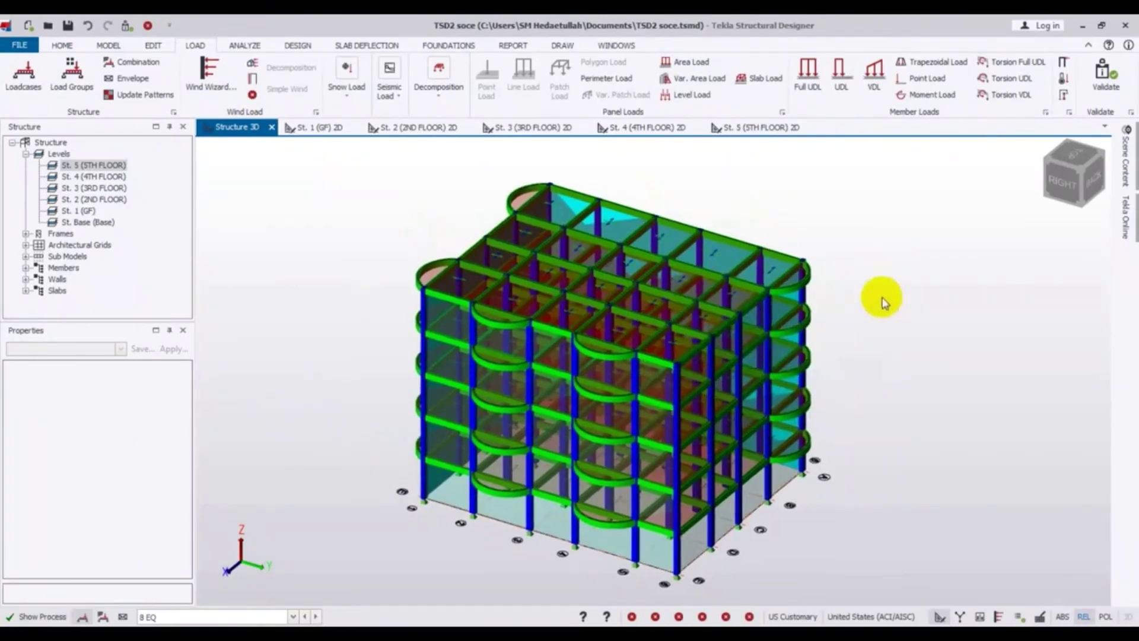
# Validate the building model and check the Validation, Solver and Design entries in the status list.
pyautogui.click(1109, 76)
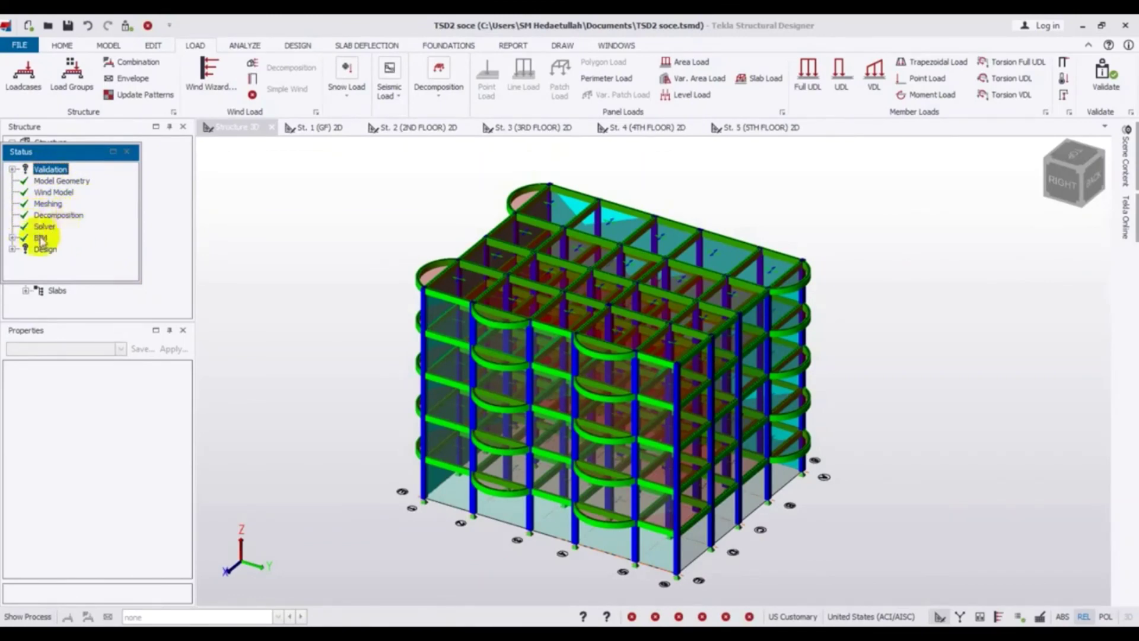
pyautogui.click(12, 249)
pyautogui.click(12, 226)
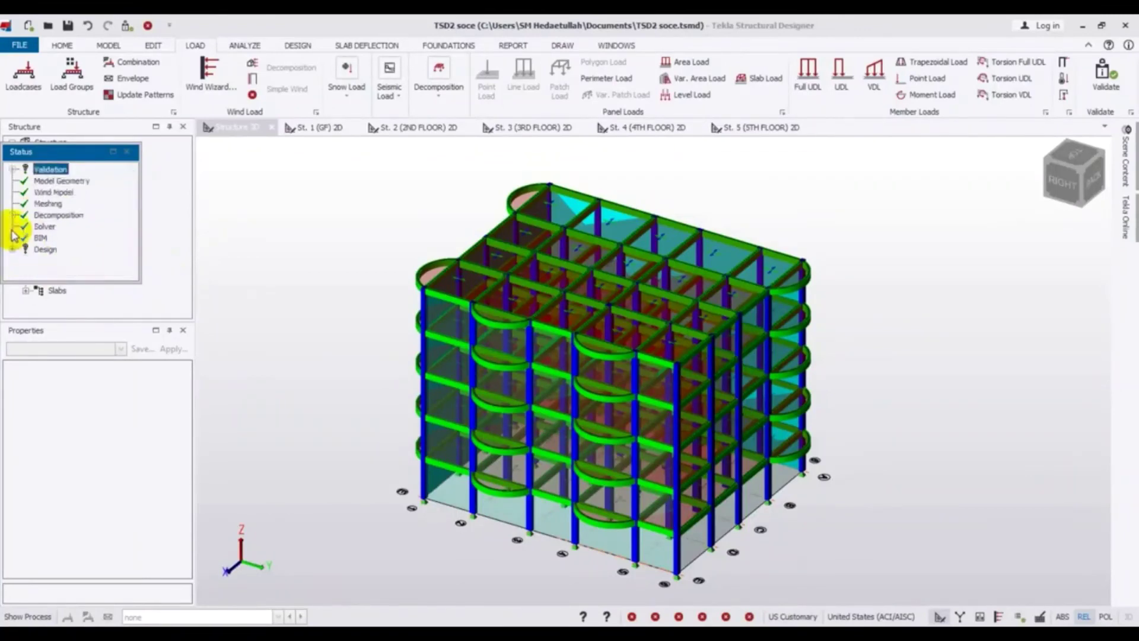
pyautogui.moveTo(258, 349); pyautogui.dragTo(264, 336, button='middle')
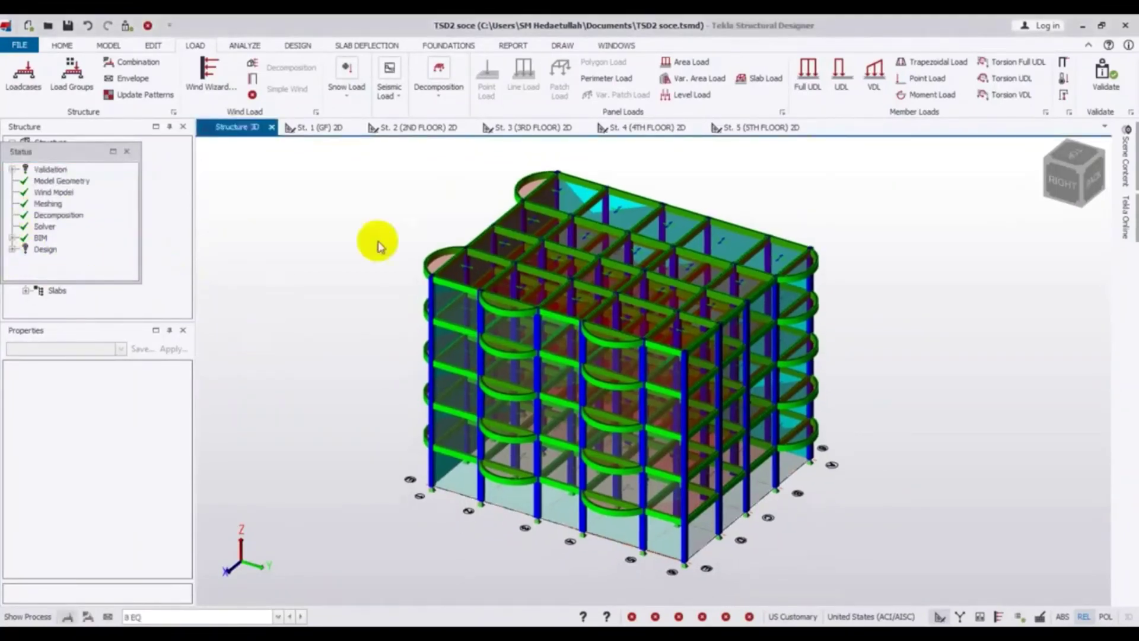
pyautogui.moveTo(906, 352); pyautogui.dragTo(890, 340, button='middle')
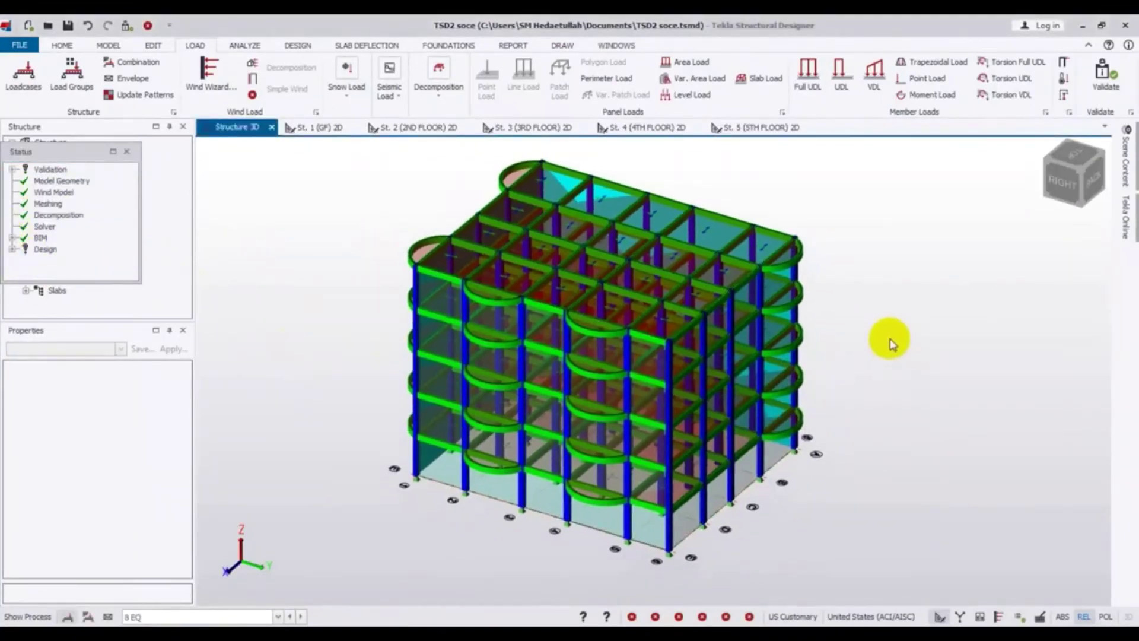